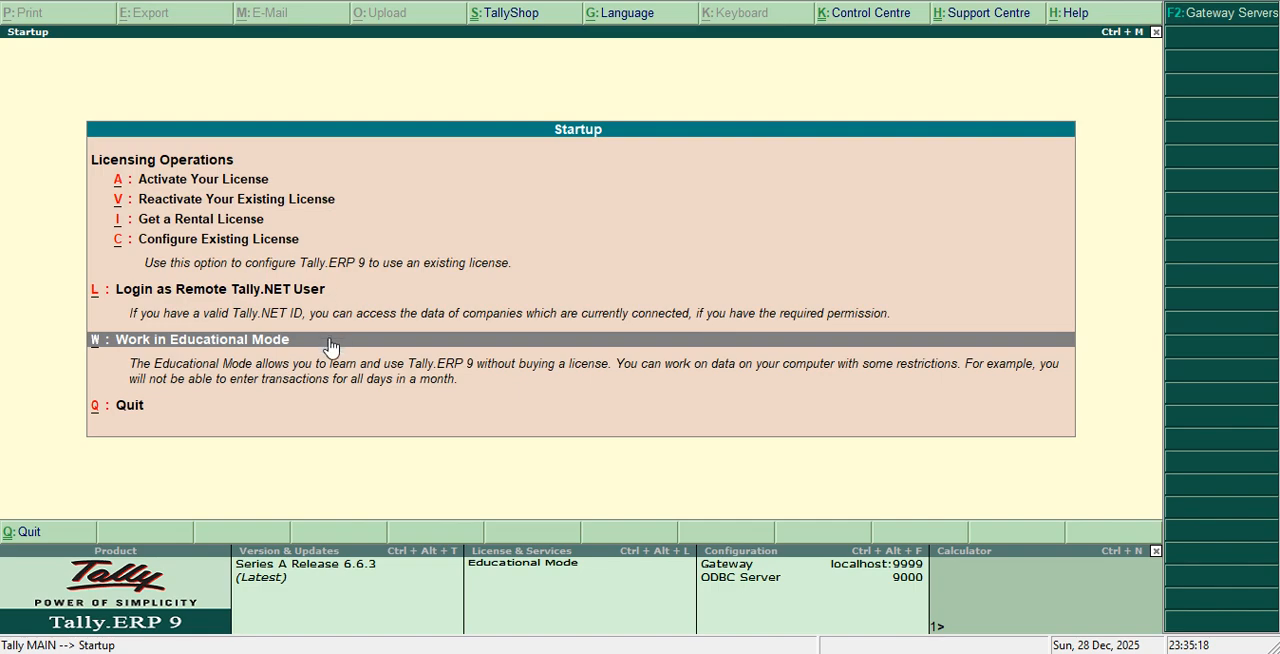
# Start working in educational mode and shut the company that is currently loaded
pyautogui.click(323, 337)
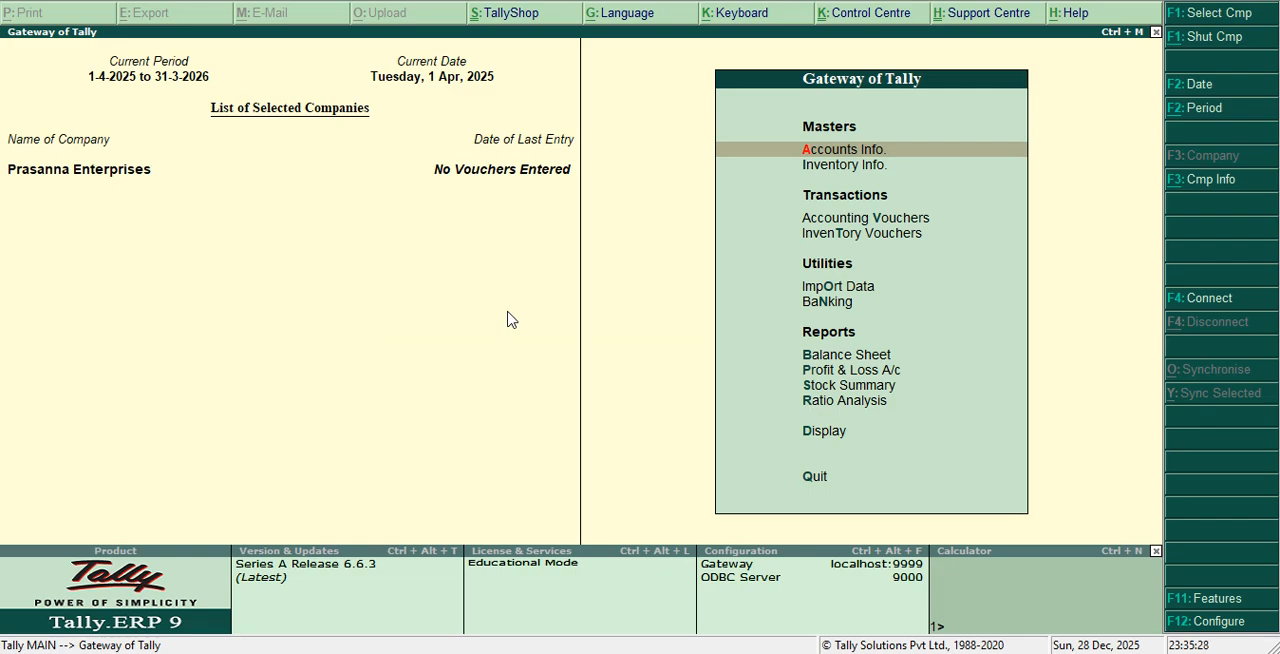
pyautogui.hotkey('alt', 'F1')
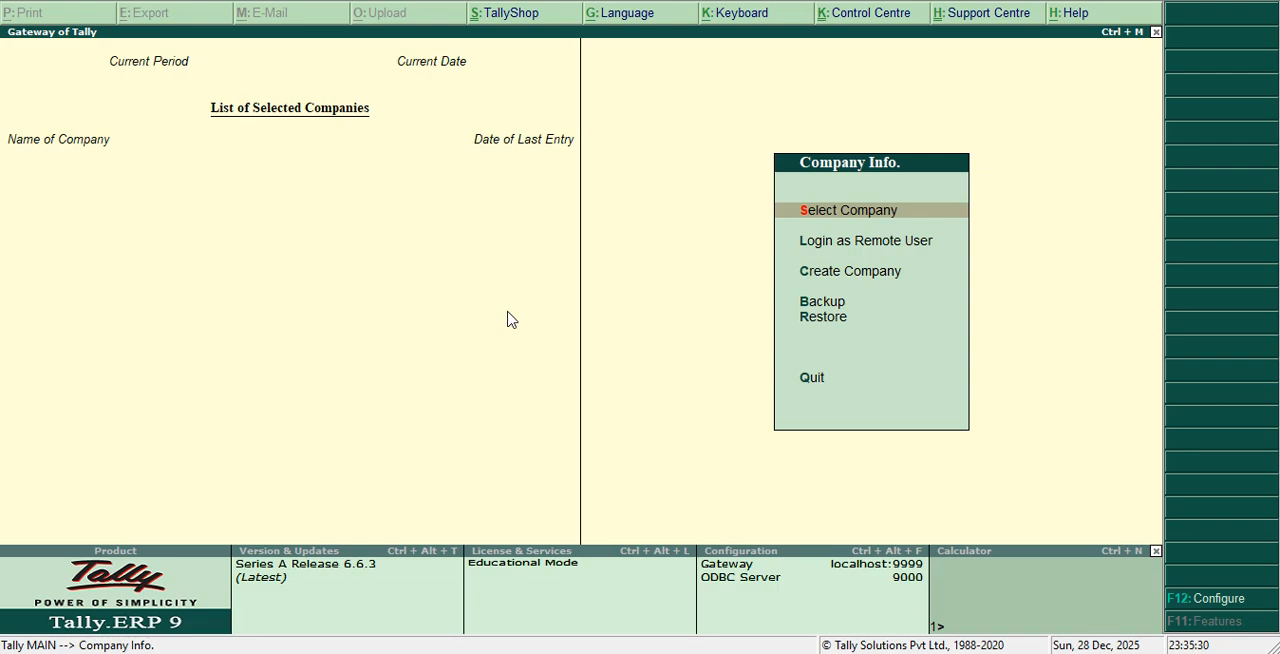
# Start creating a new company and name it Ganesh Traders
pyautogui.press('Down')
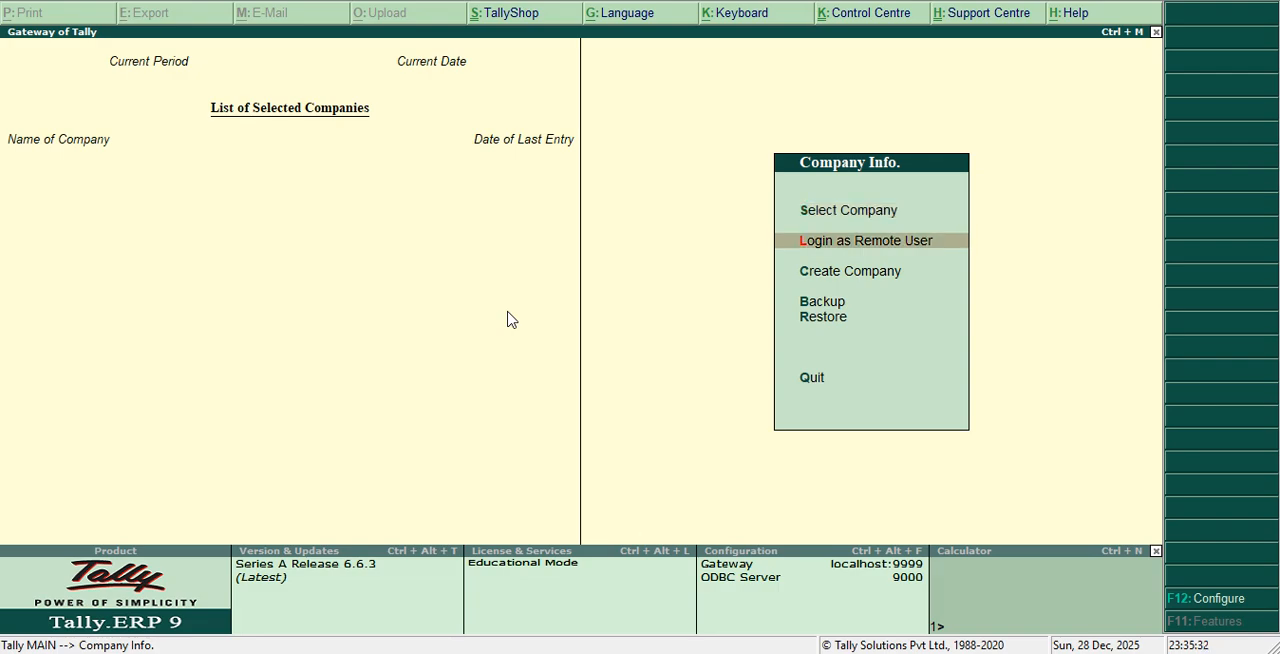
pyautogui.press('Down')
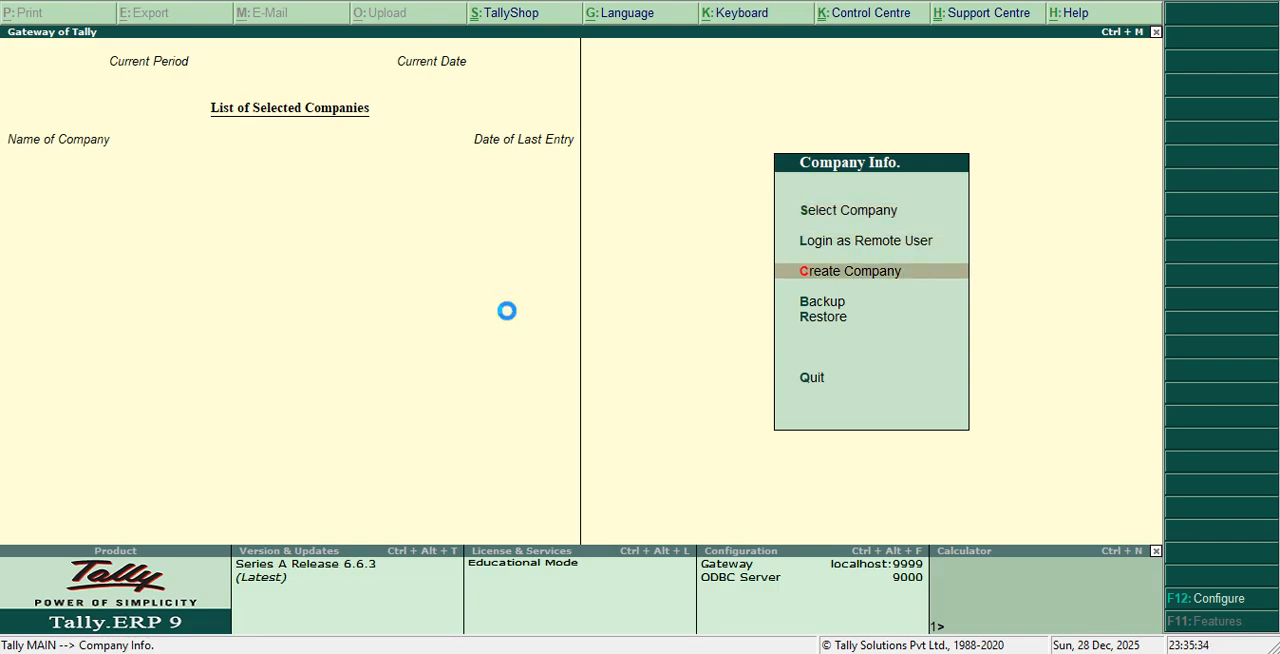
pyautogui.press('Return')
pyautogui.write('G')
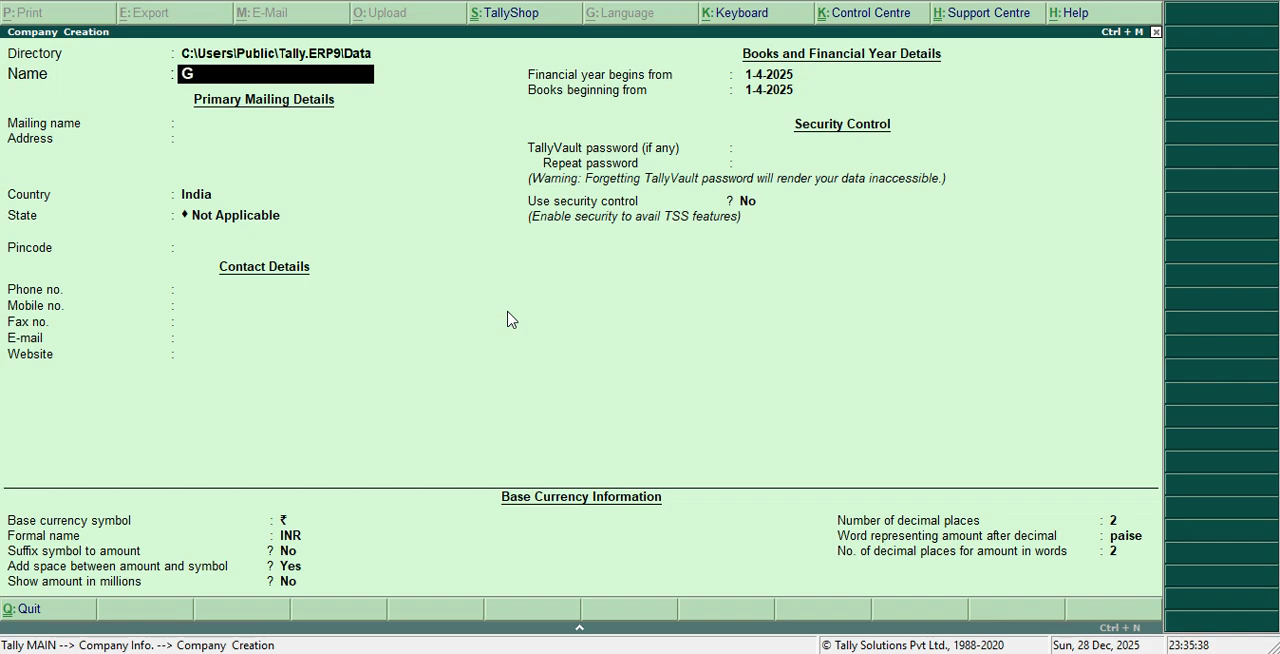
pyautogui.write('anesh Traders')
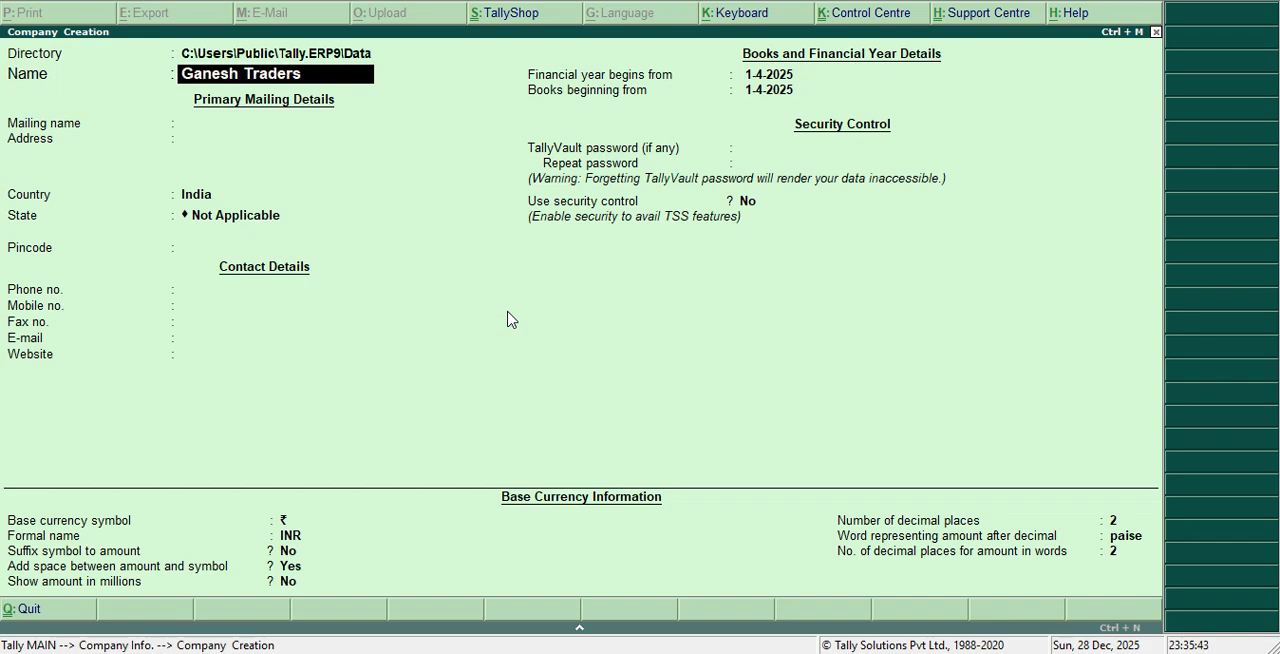
pyautogui.press('Return')
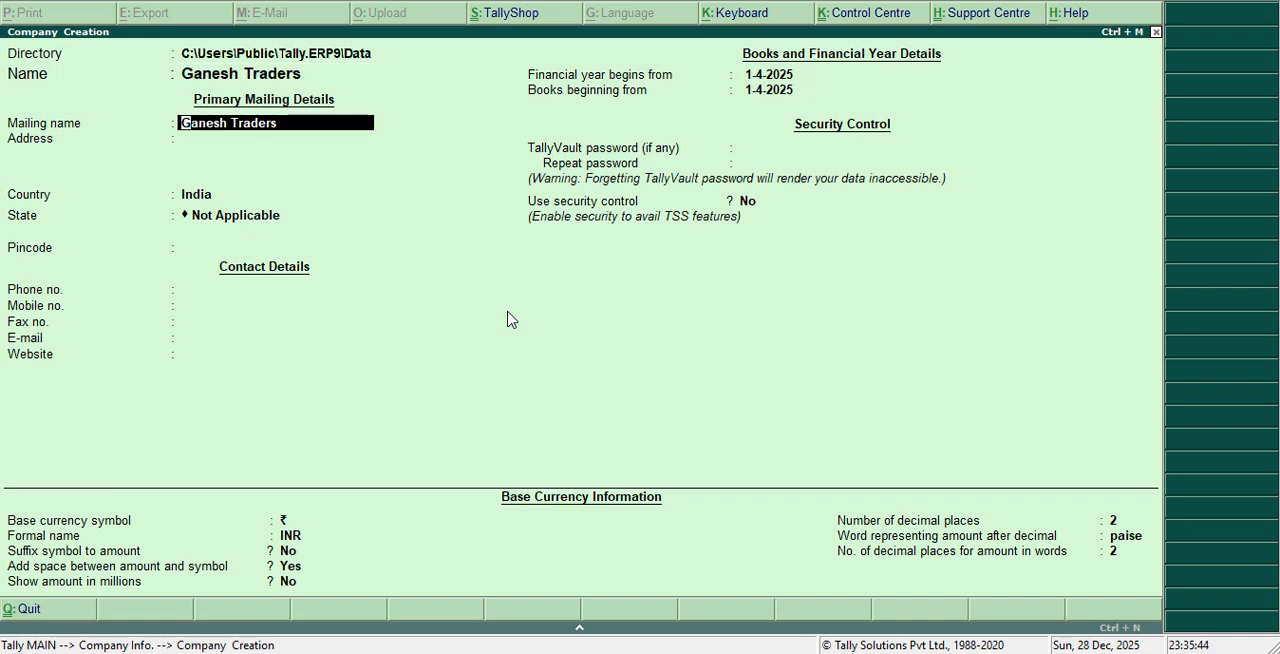
# Fill in the company's mailing name and its two-line mailing address
pyautogui.write('Ganesh')
pyautogui.press('Return')
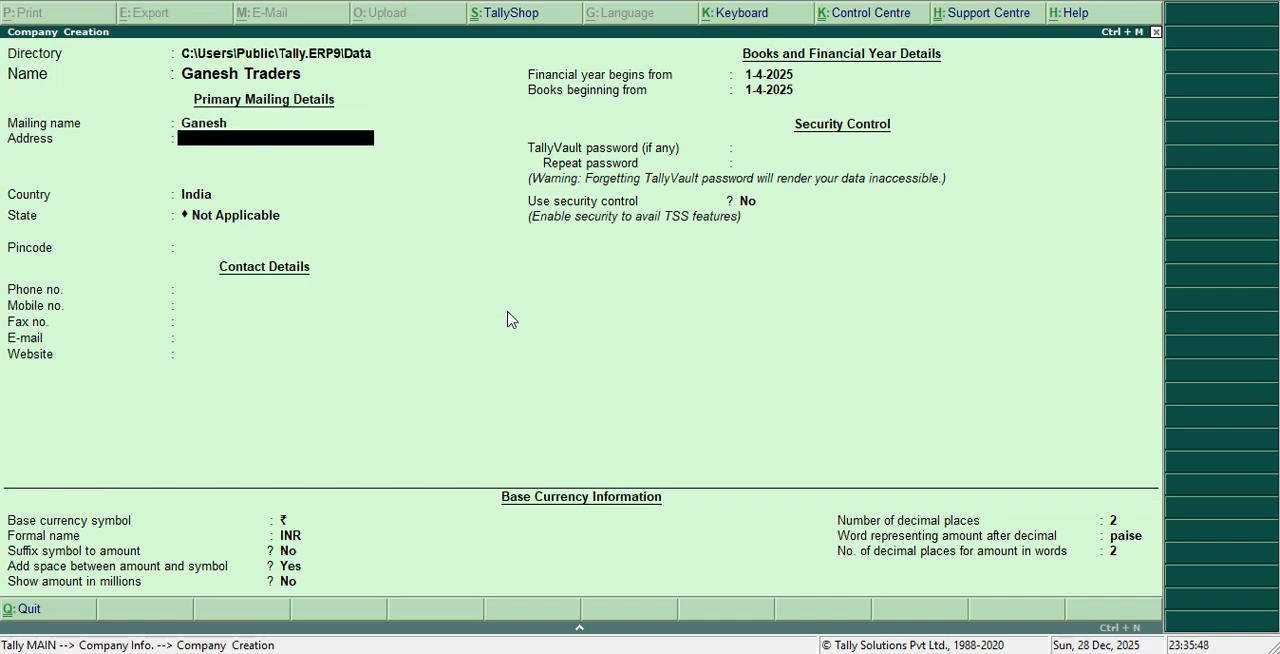
pyautogui.write('Near Ganesh Temple')
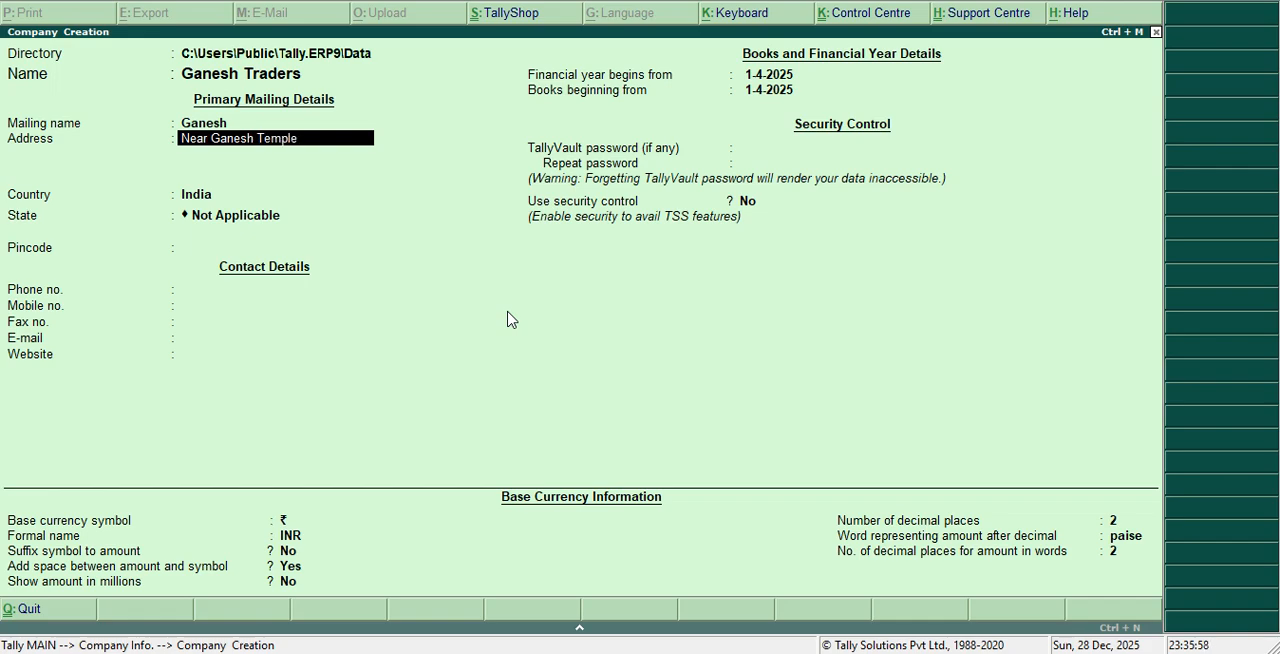
pyautogui.press('Return')
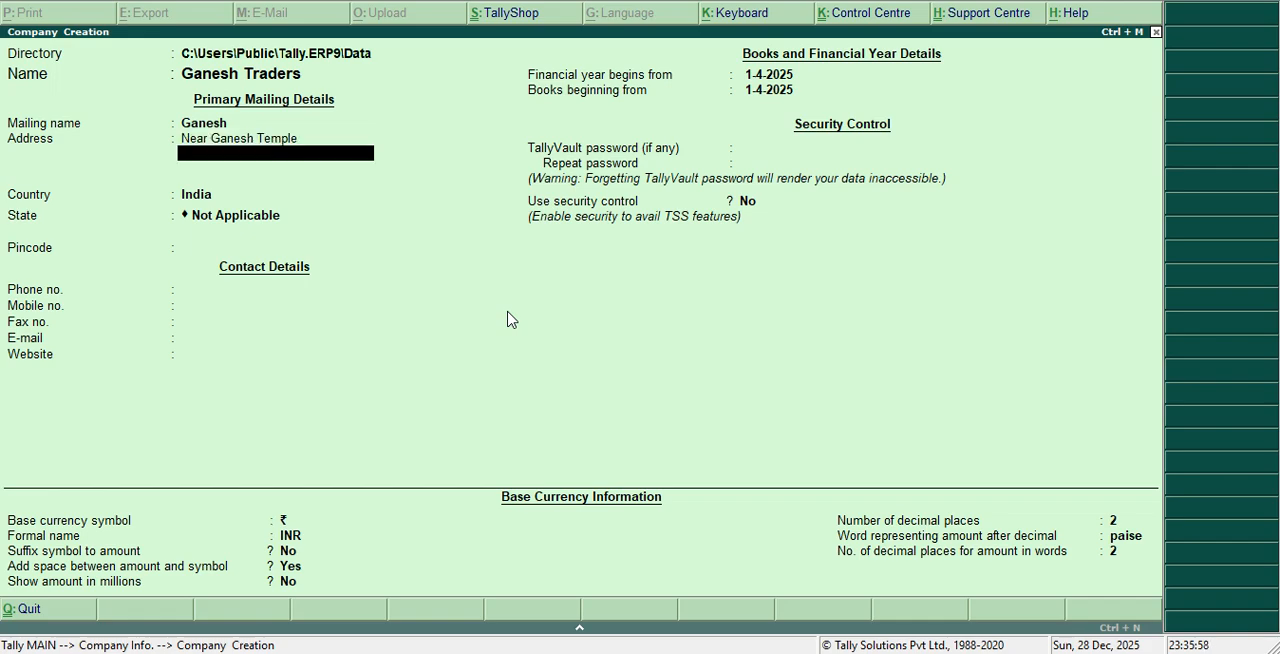
pyautogui.write('Udupi')
pyautogui.press('Return')
# Keep India as the company's country, choose Karnataka as the state and enter the postal pincode
pyautogui.press('Return')
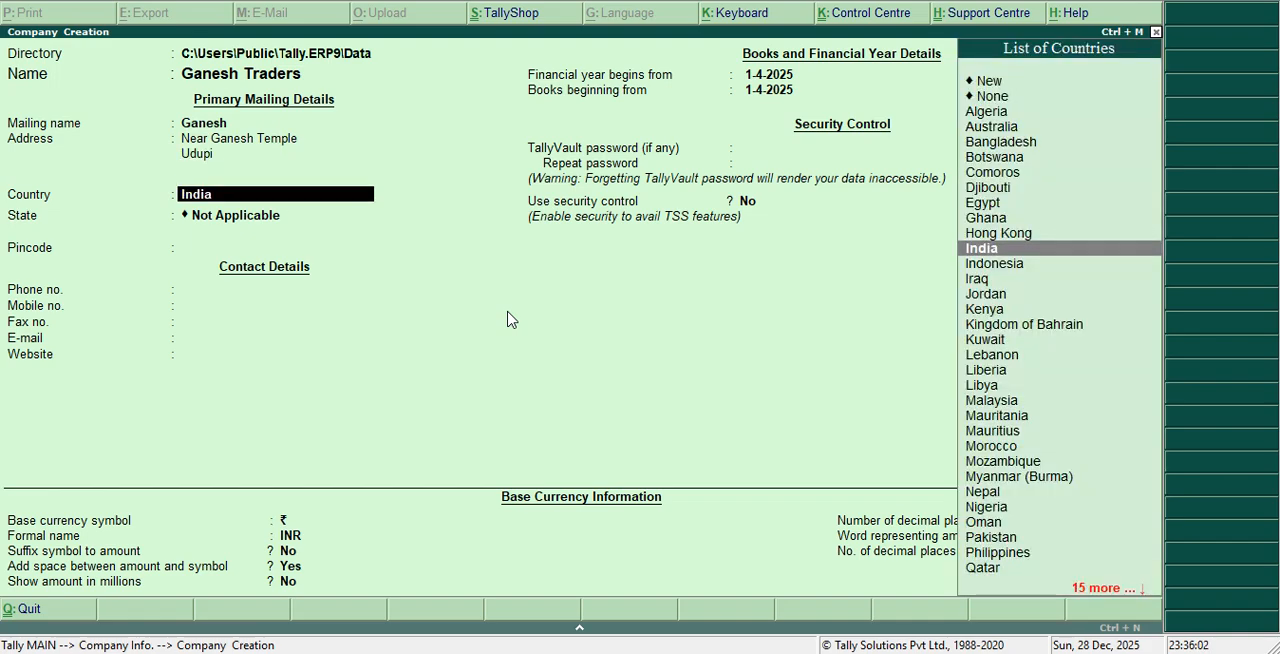
pyautogui.press('Return')
pyautogui.write('K')
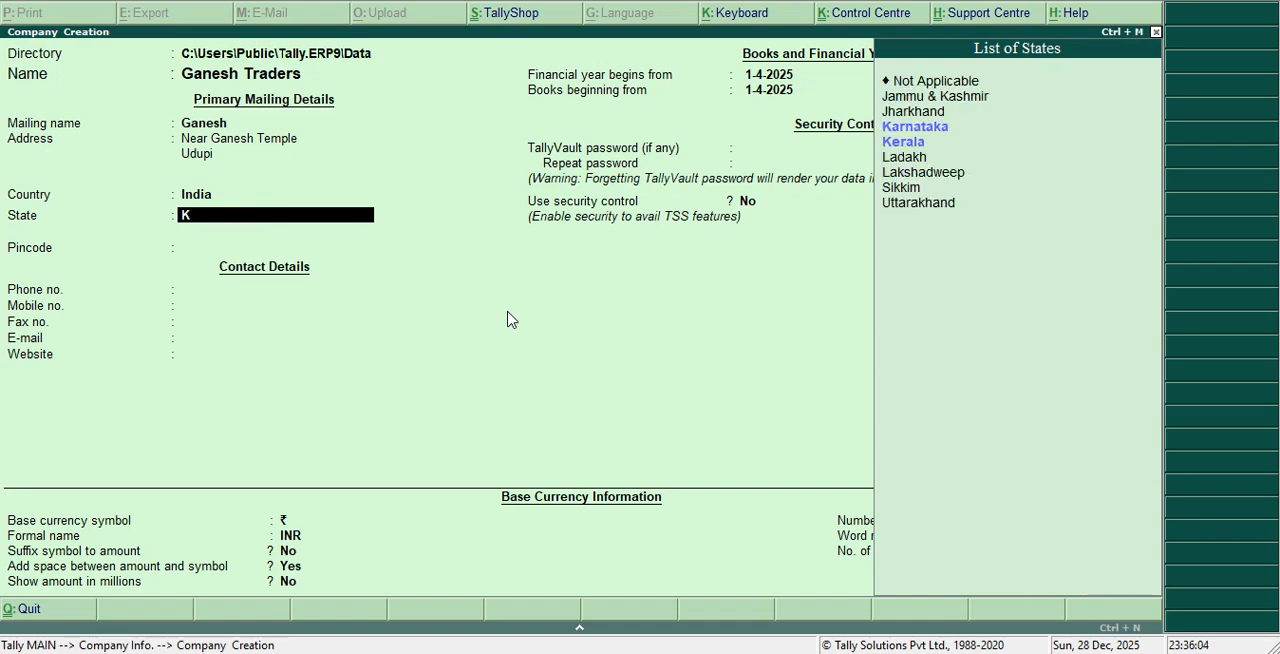
pyautogui.press('Down')
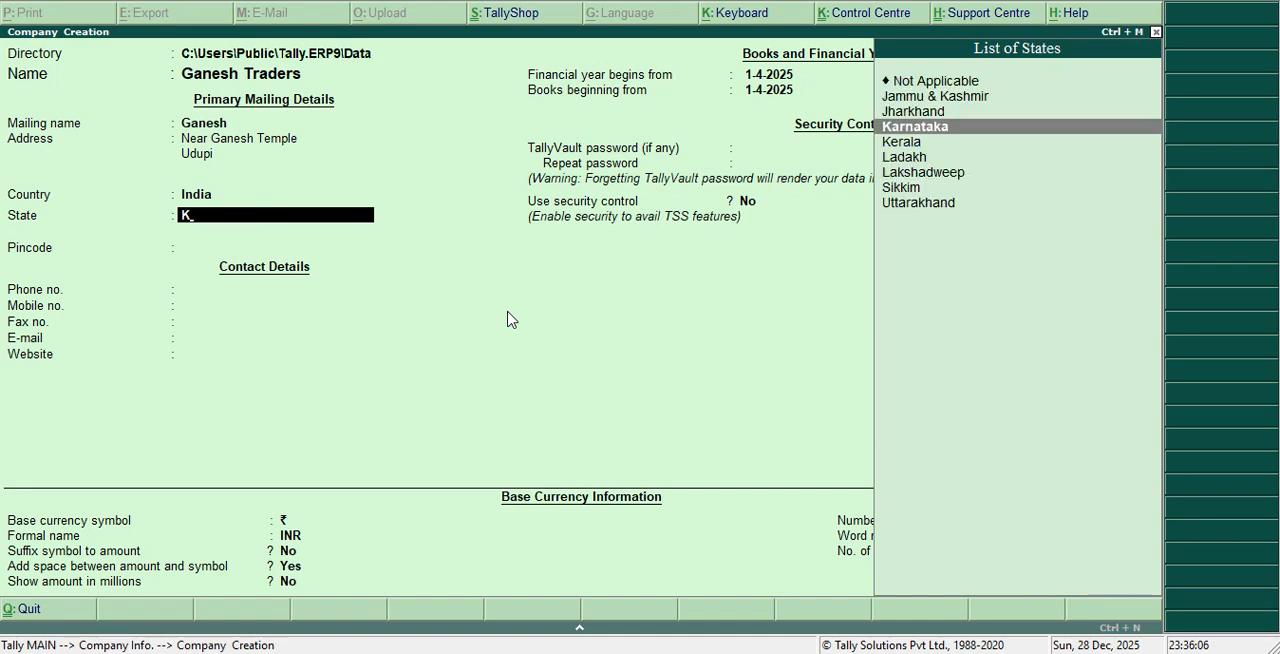
pyautogui.press('Return')
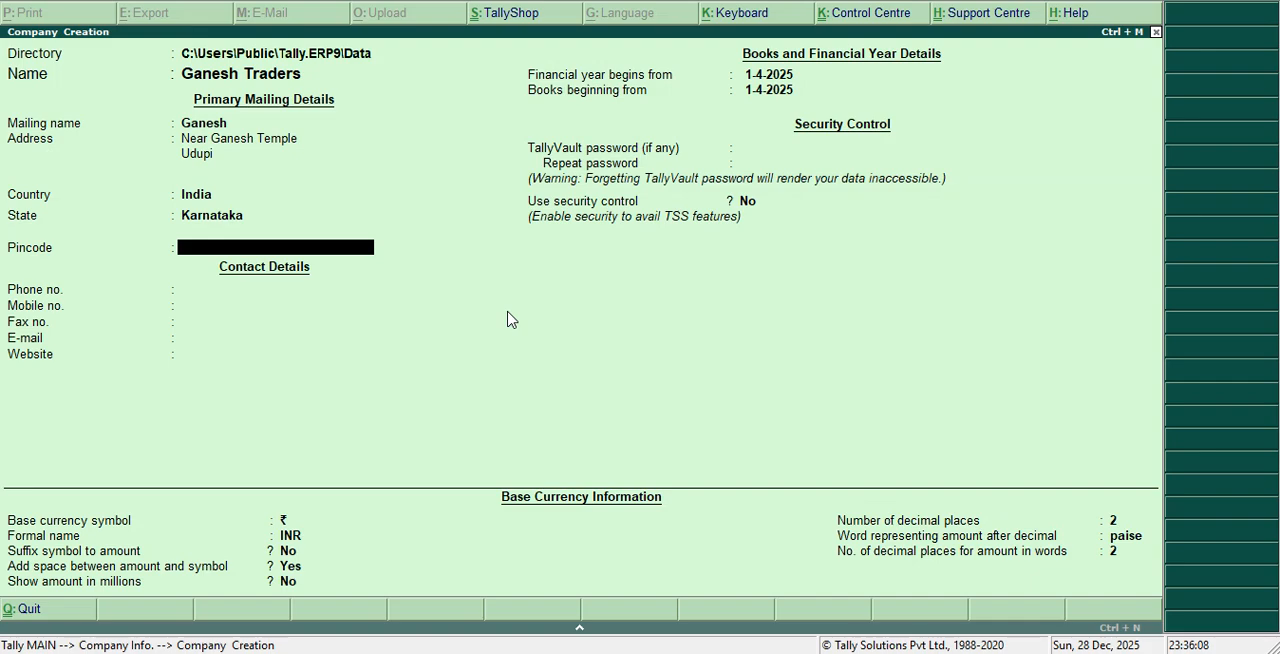
pyautogui.write('576110')
pyautogui.press('Return')
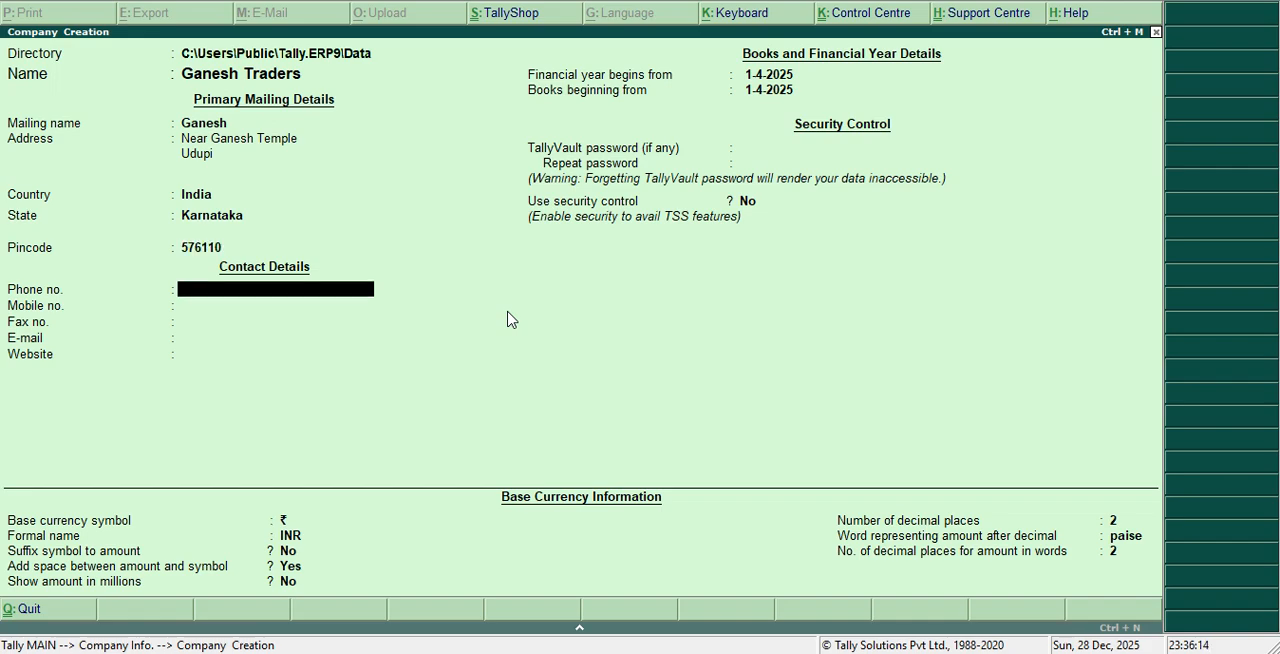
# Enter the company's phone number and mobile number in the contact details
pyautogui.press('Return')
pyautogui.write('0')
pyautogui.press('BackSpace')
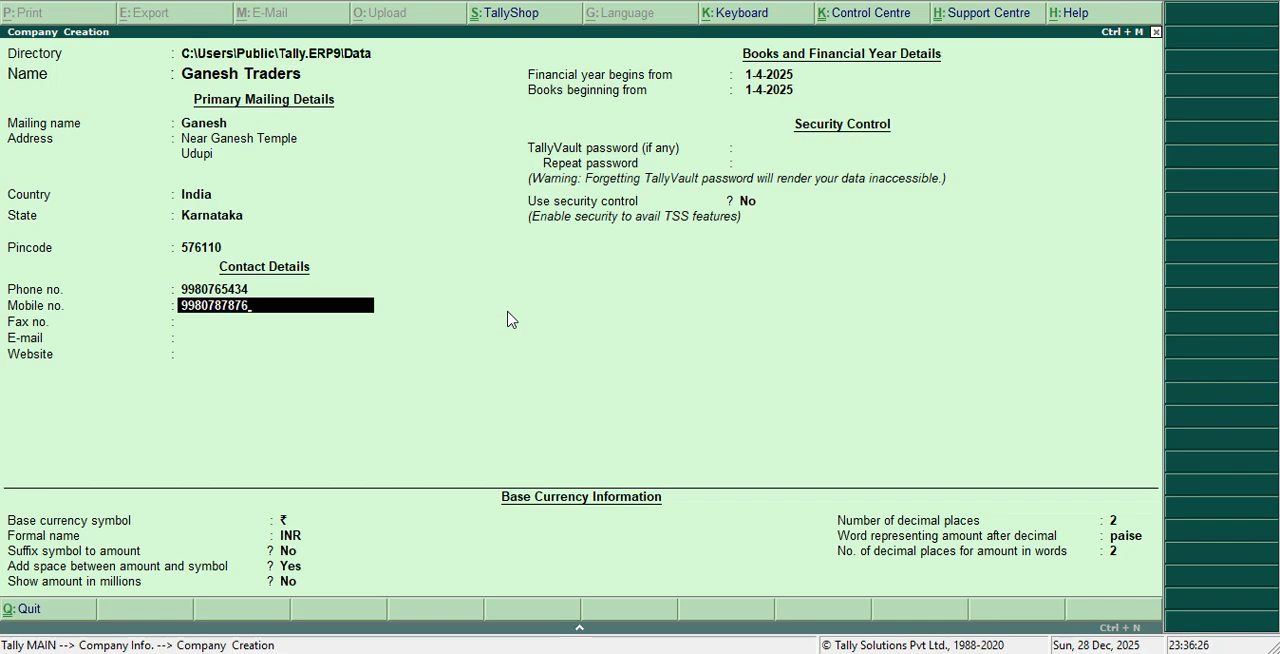
pyautogui.press('Return')
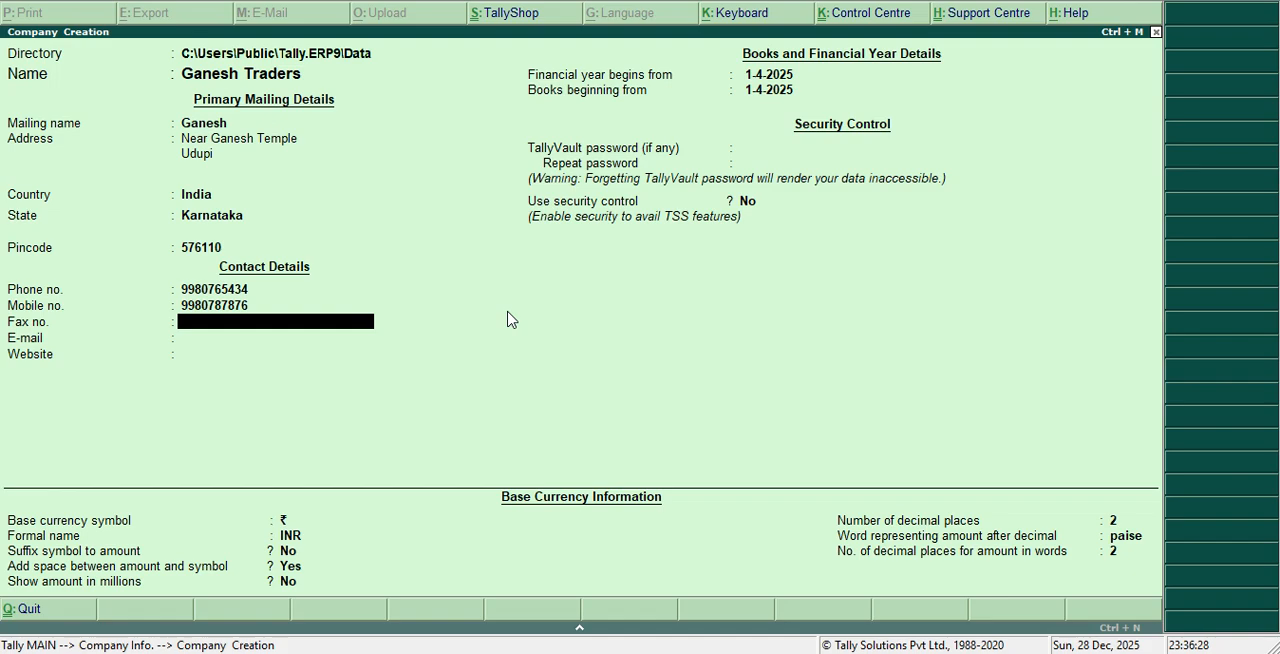
# Enter the company's fax number in the contact details
pyautogui.write('1234-(678)-(654')
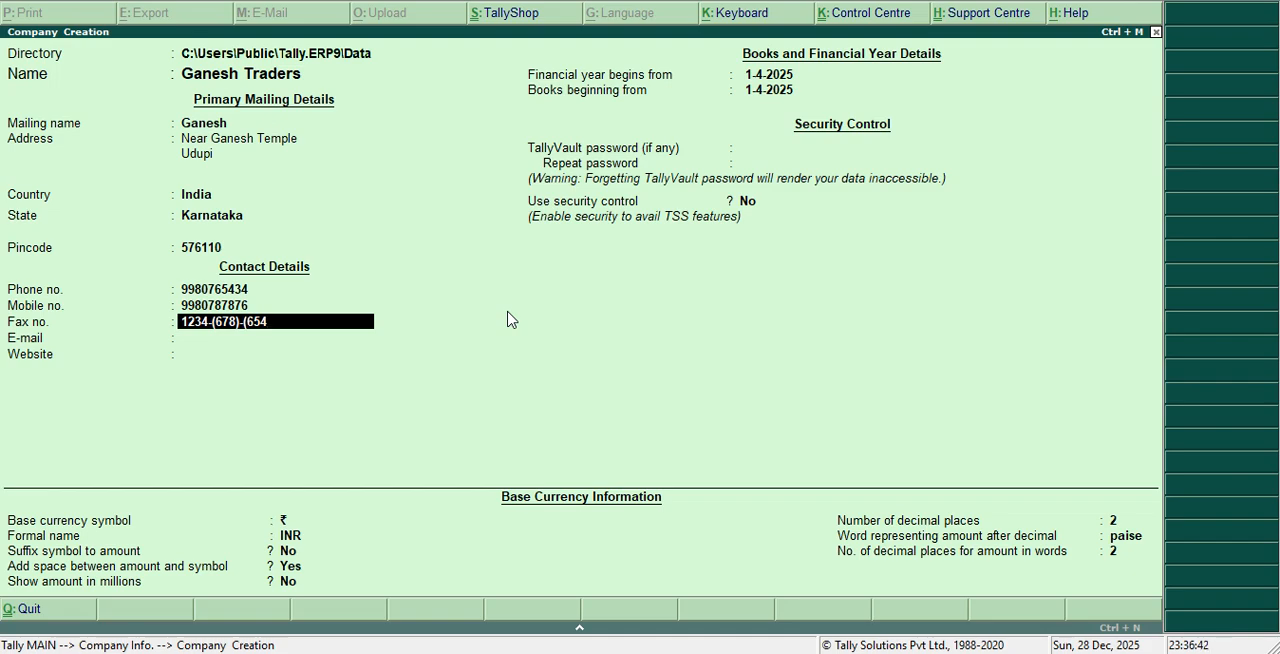
pyautogui.write(')')
pyautogui.press('Return')
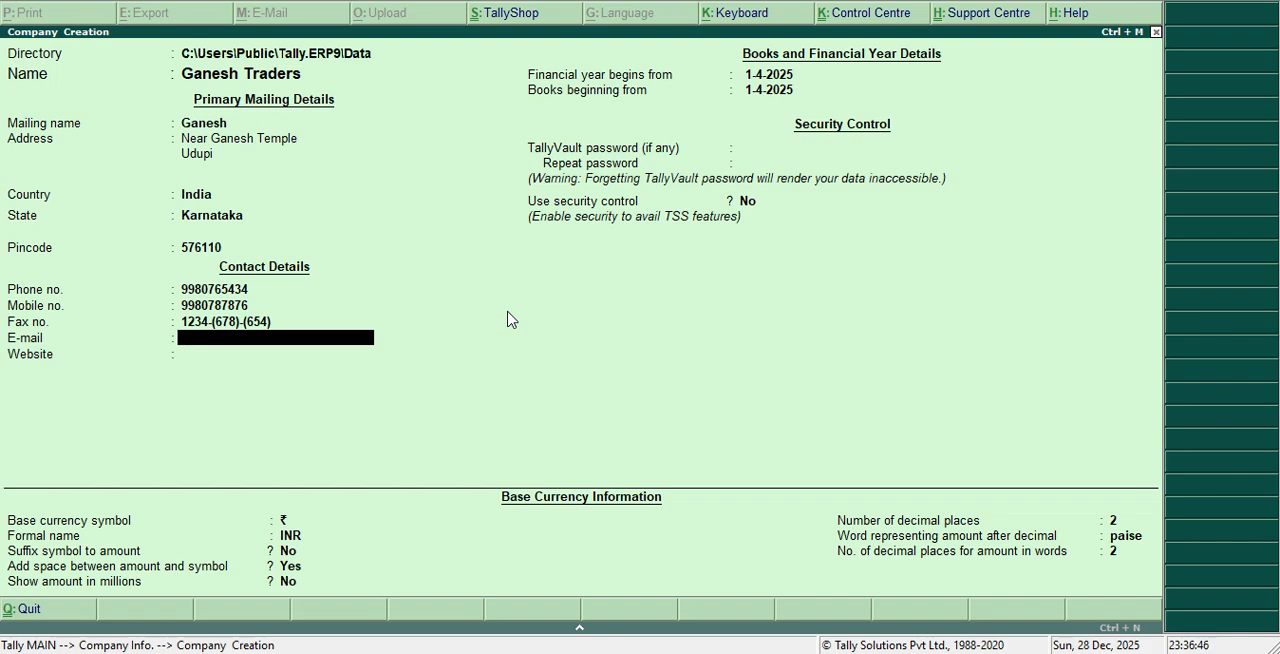
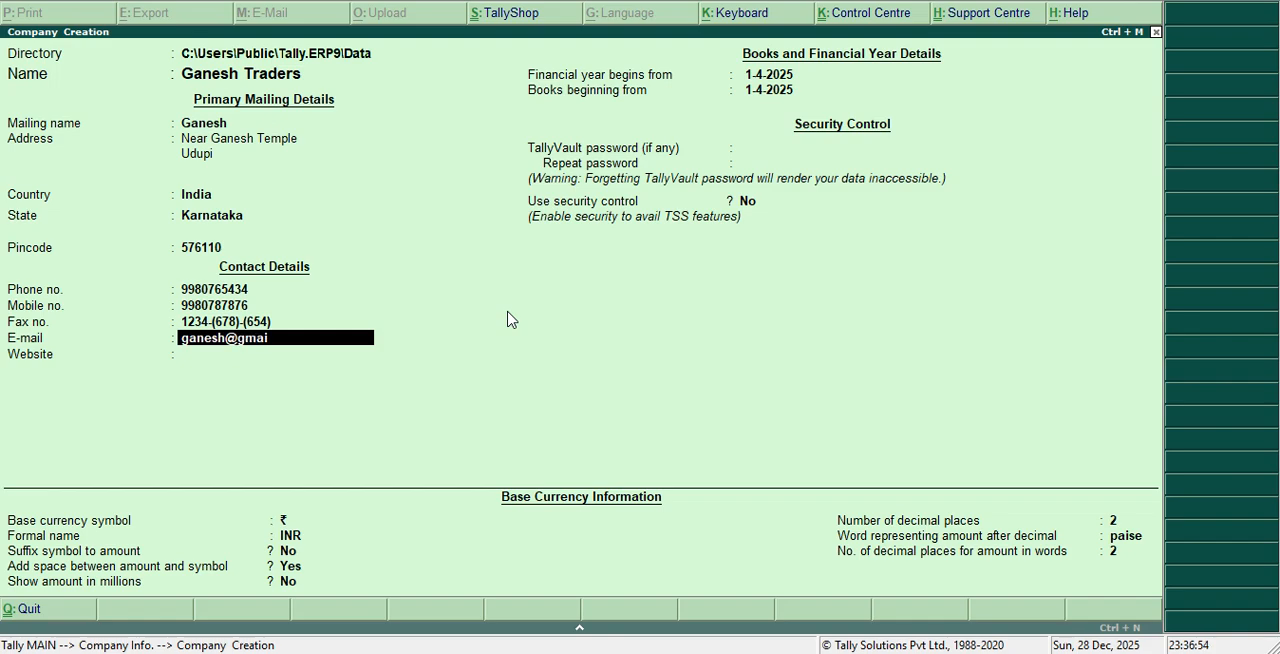
# Fill in the company's e-mail address in the contact details
pyautogui.press('Return')
pyautogui.write('www')
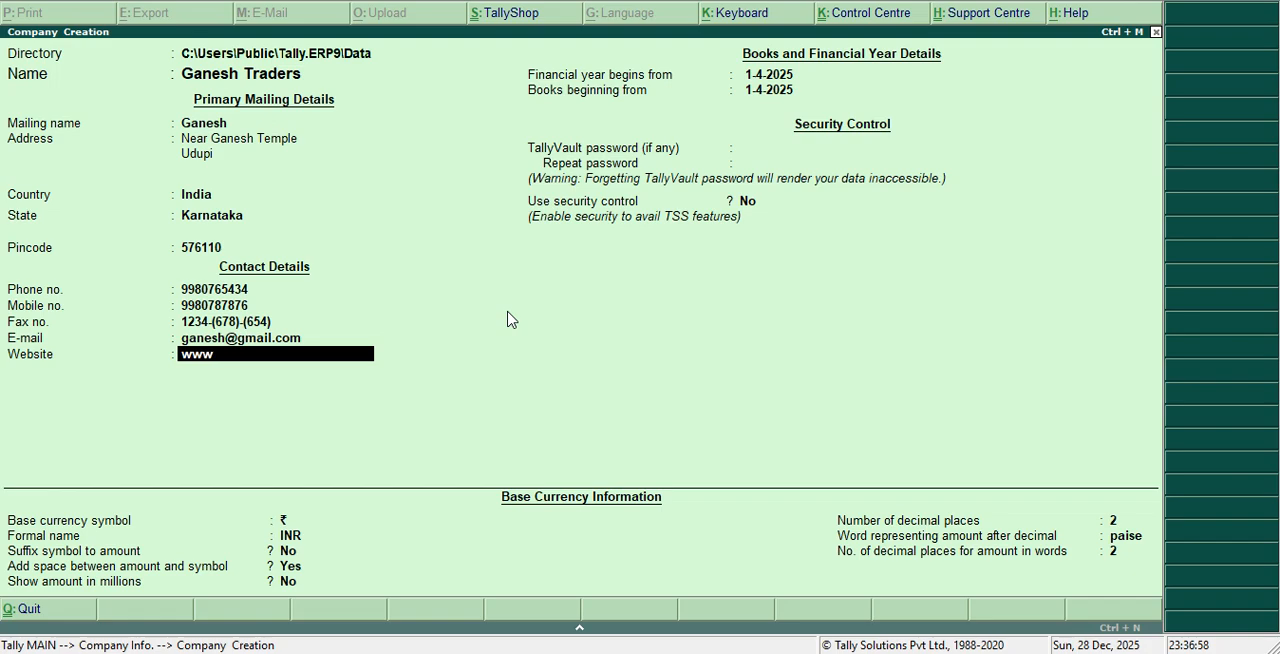
pyautogui.press('BackSpace')
pyautogui.write('.ganesh traders.com')
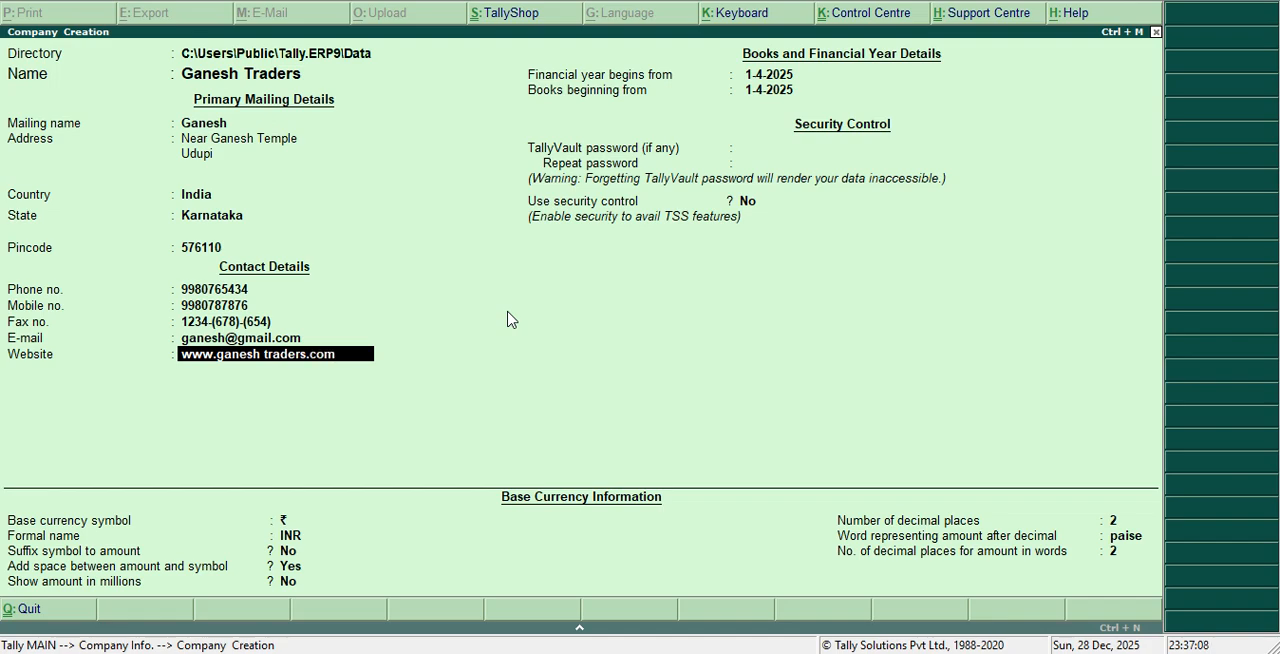
pyautogui.press('Return')
pyautogui.press('Return')
pyautogui.press('Return')
pyautogui.press('Return')
pyautogui.press('Return')
pyautogui.press('Return')
pyautogui.press('Return')
pyautogui.press('Return')
pyautogui.press('Return')
pyautogui.press('Return')
pyautogui.press('Return')
pyautogui.press('Return')
pyautogui.press('Return')
pyautogui.press('Return')
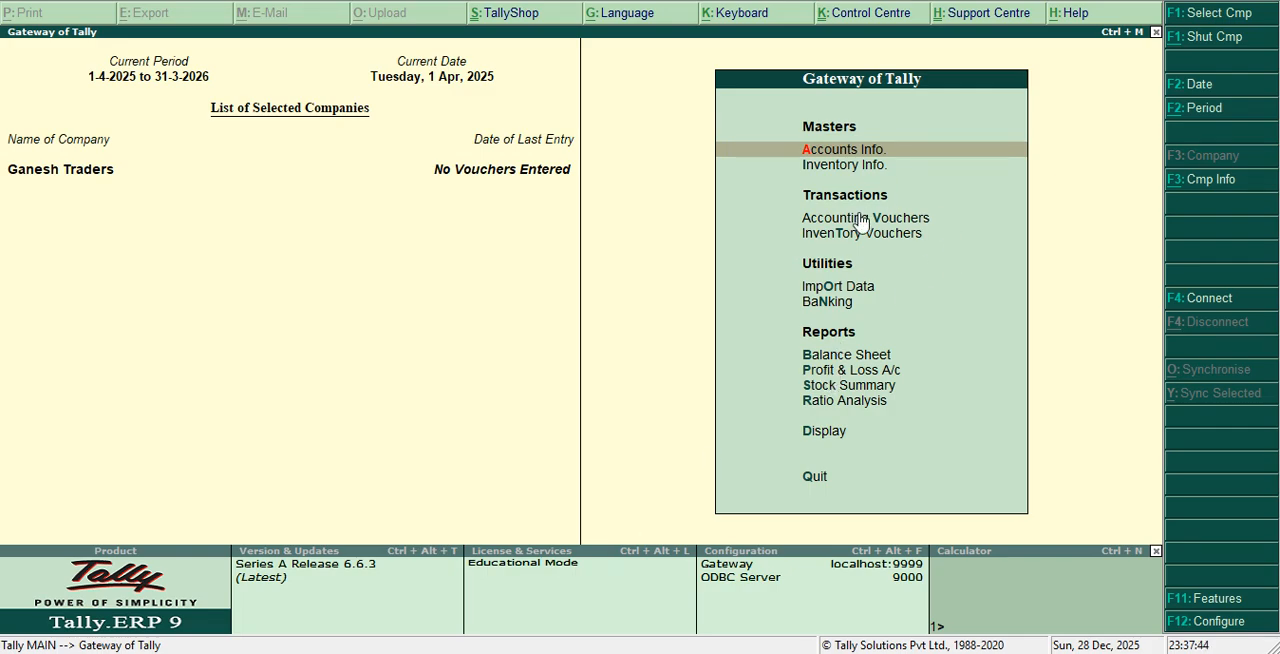
# Open the creation form for a single ledger from the accounts information of Ganesh Traders
pyautogui.click(842, 152)
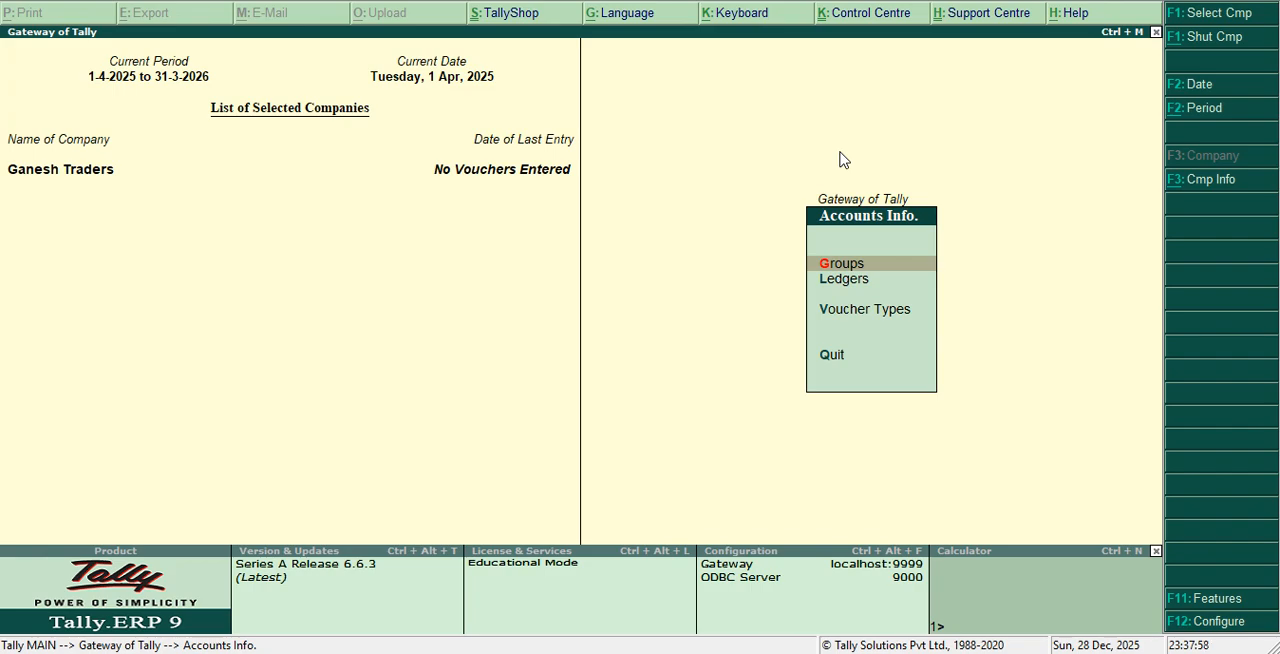
pyautogui.press('Down')
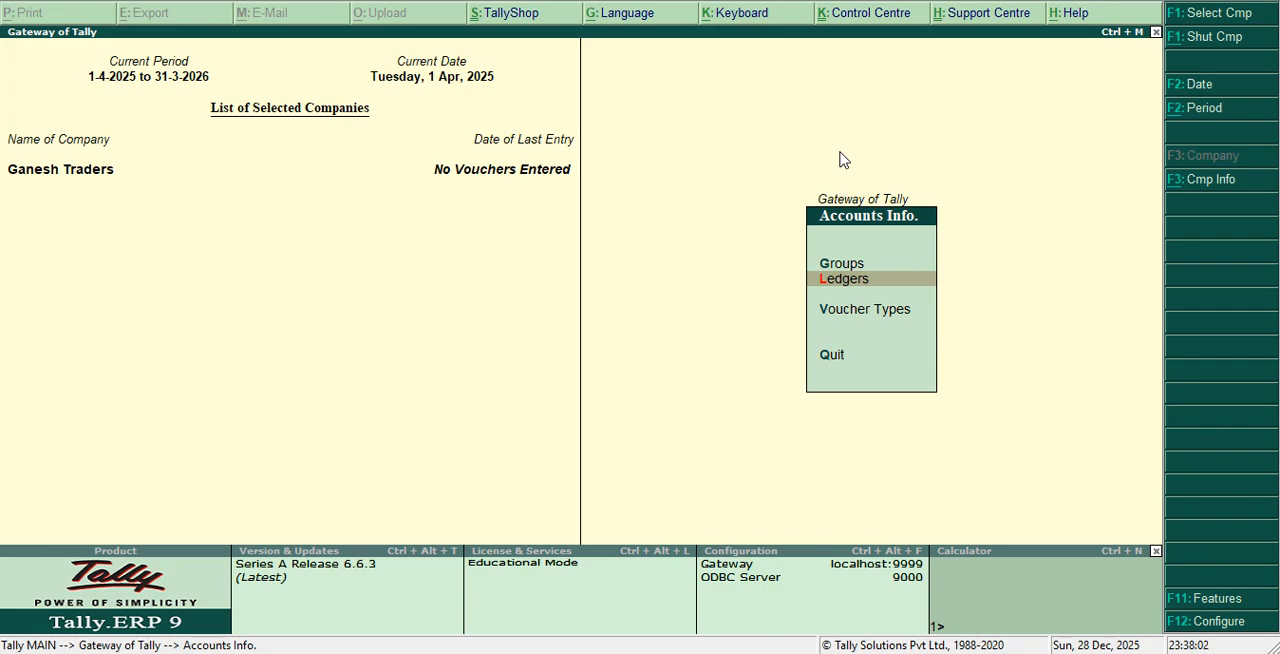
pyautogui.press('Return')
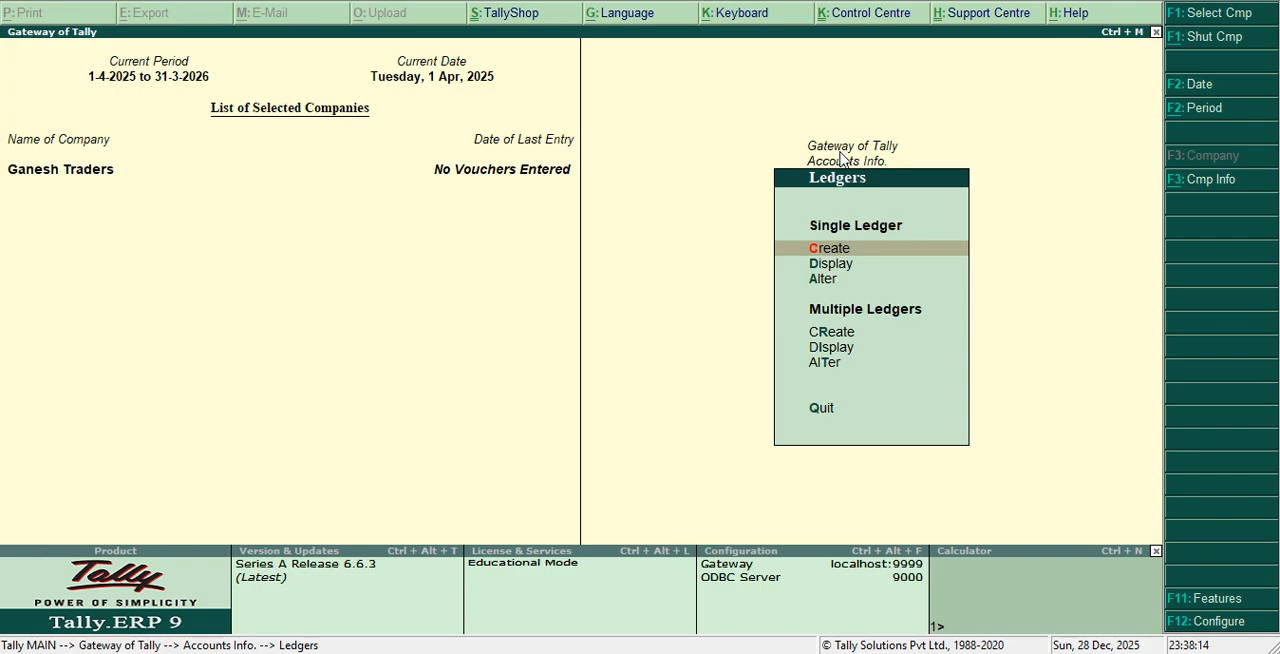
pyautogui.press('Return')
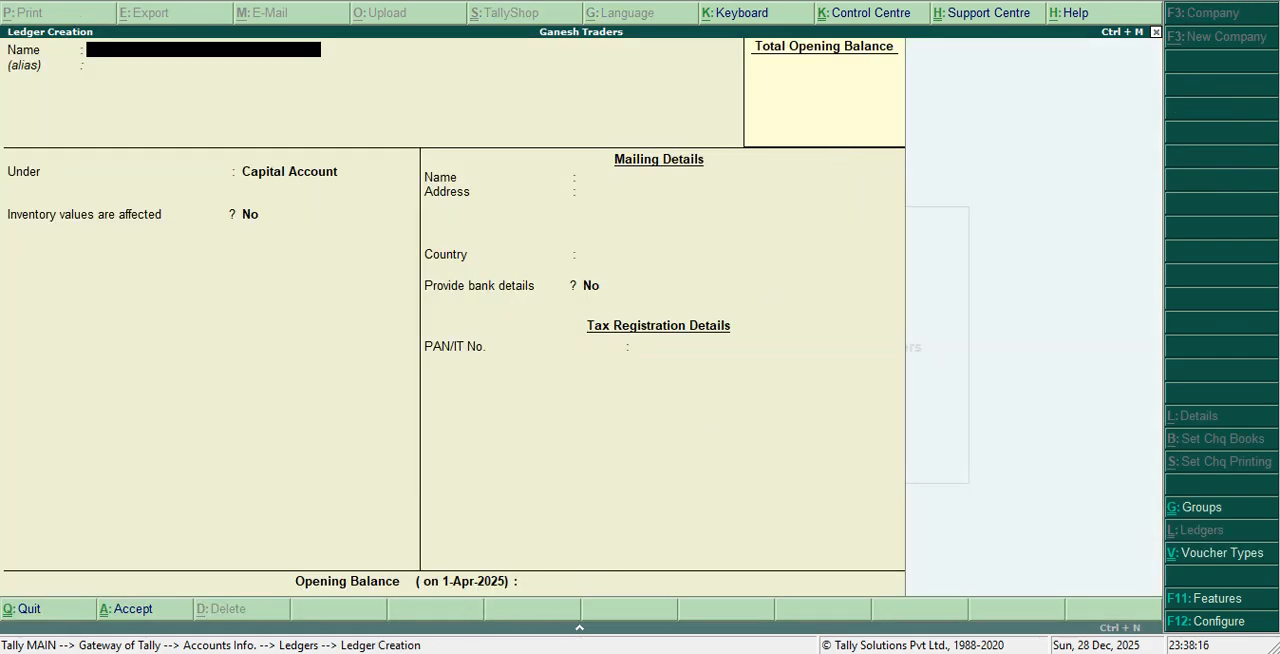
# Switch to the Word document to check the ledger and group table, and return to Tally.ERP 9
pyautogui.click(386, 630)
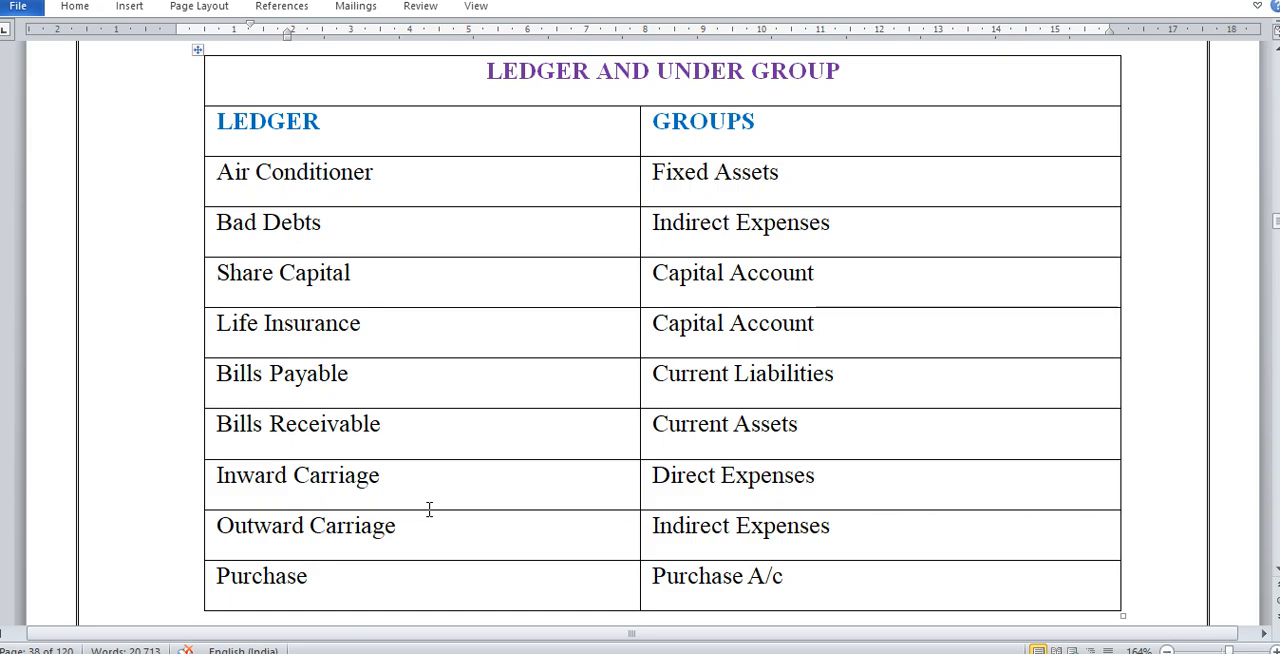
pyautogui.moveTo(430, 650)
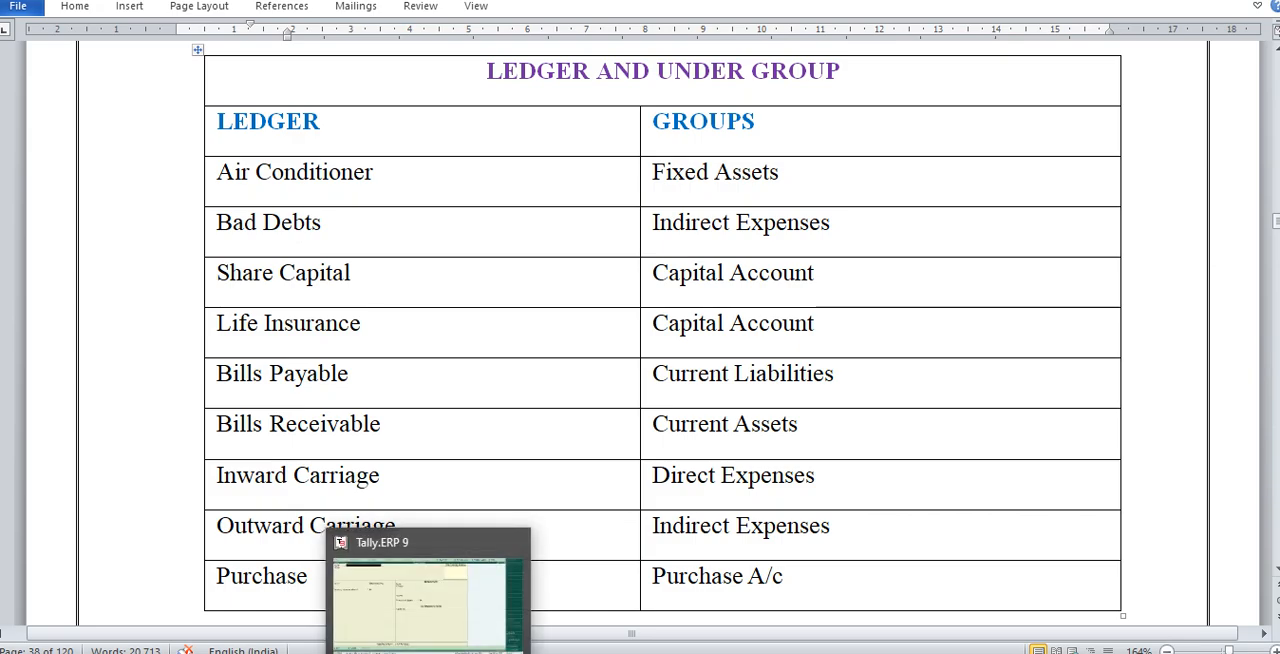
pyautogui.click(430, 617)
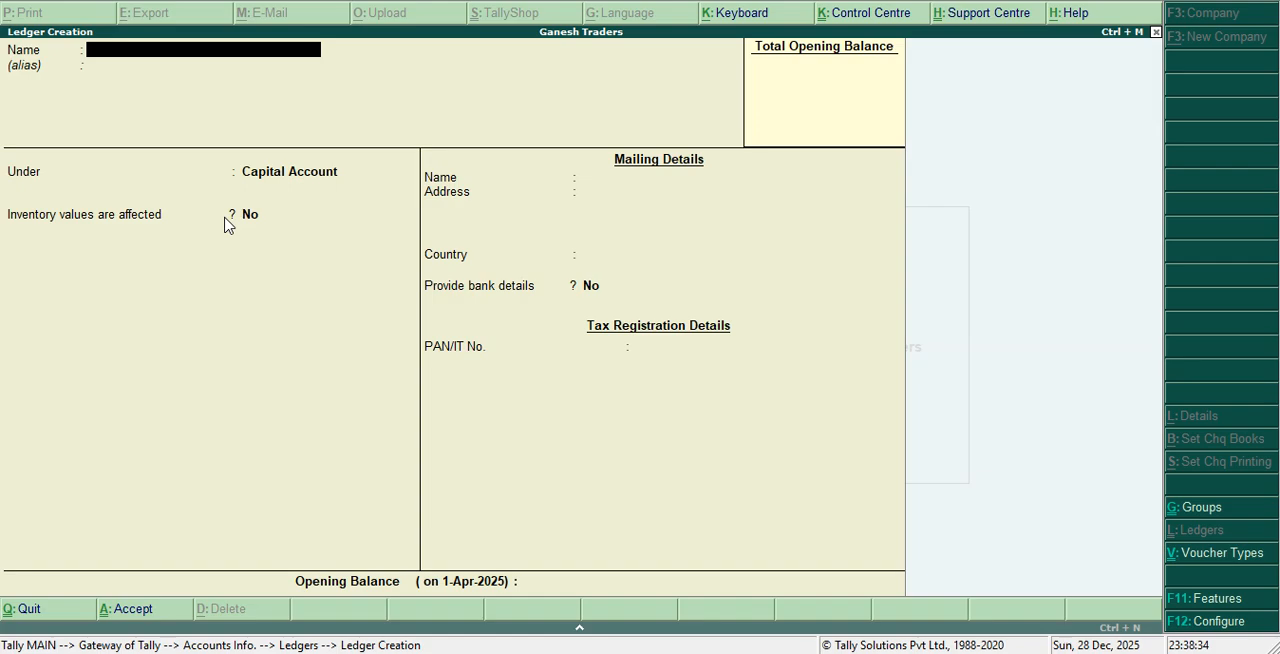
# Name the new ledger Air Conditioner and place it under the Fixed Assets group
pyautogui.write('Air Conditioner')
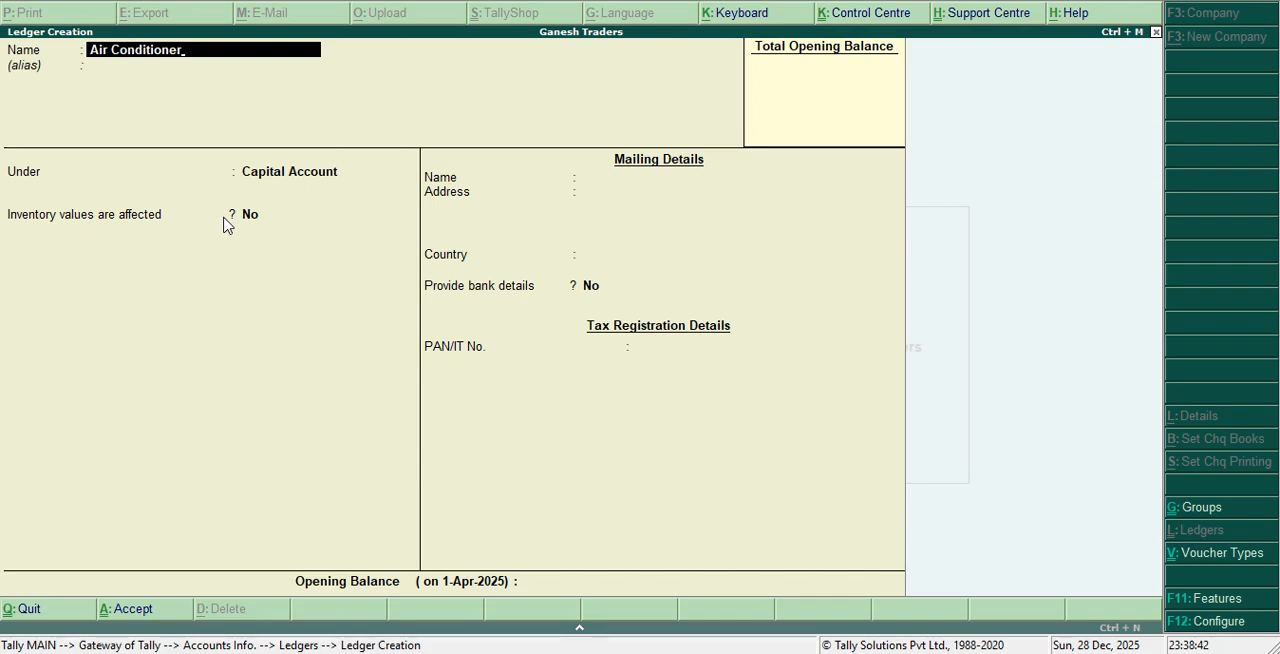
pyautogui.press('Return')
pyautogui.press('Return')
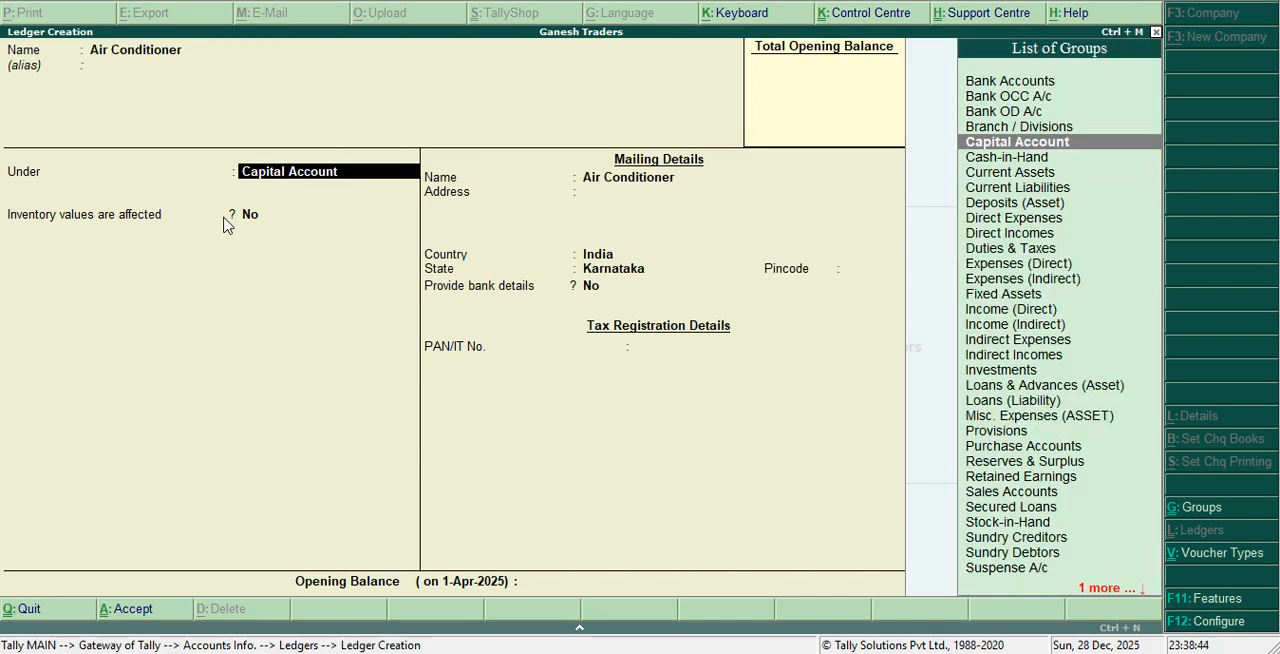
pyautogui.write('F')
pyautogui.press('Return')
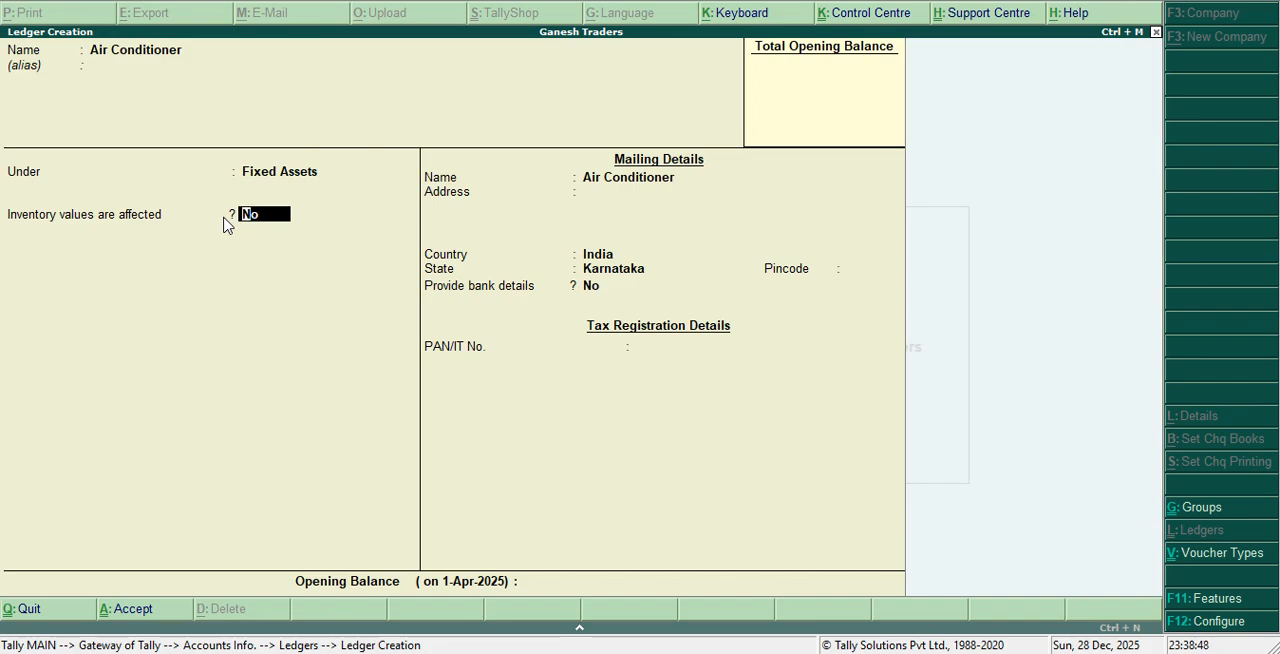
# Set "Inventory values are affected" to Yes for the Air Conditioner ledger and keep its mailing name
pyautogui.write('y')
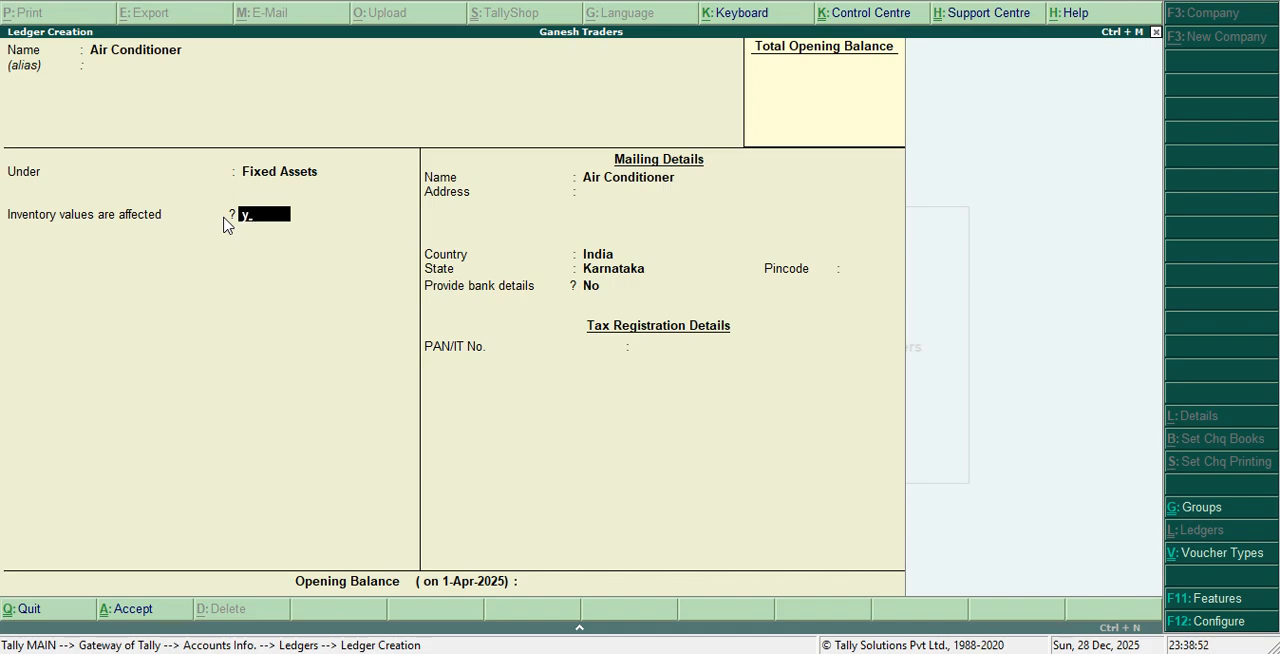
pyautogui.press('Return')
# Keep the default address, country and bank details for Air Conditioner, leave the opening balance blank and save the ledger
pyautogui.press('Return')
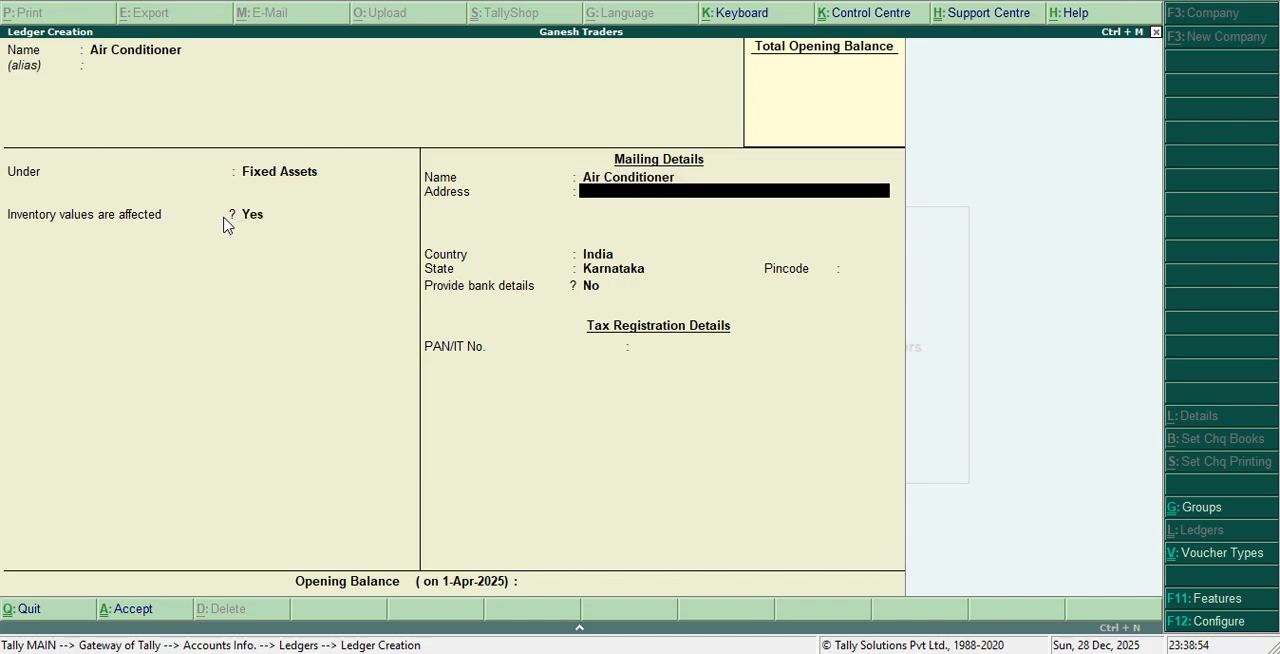
pyautogui.press('Return')
pyautogui.press('Return')
pyautogui.press('Return')
pyautogui.press('Return')
pyautogui.press('Return')
pyautogui.press('Return')
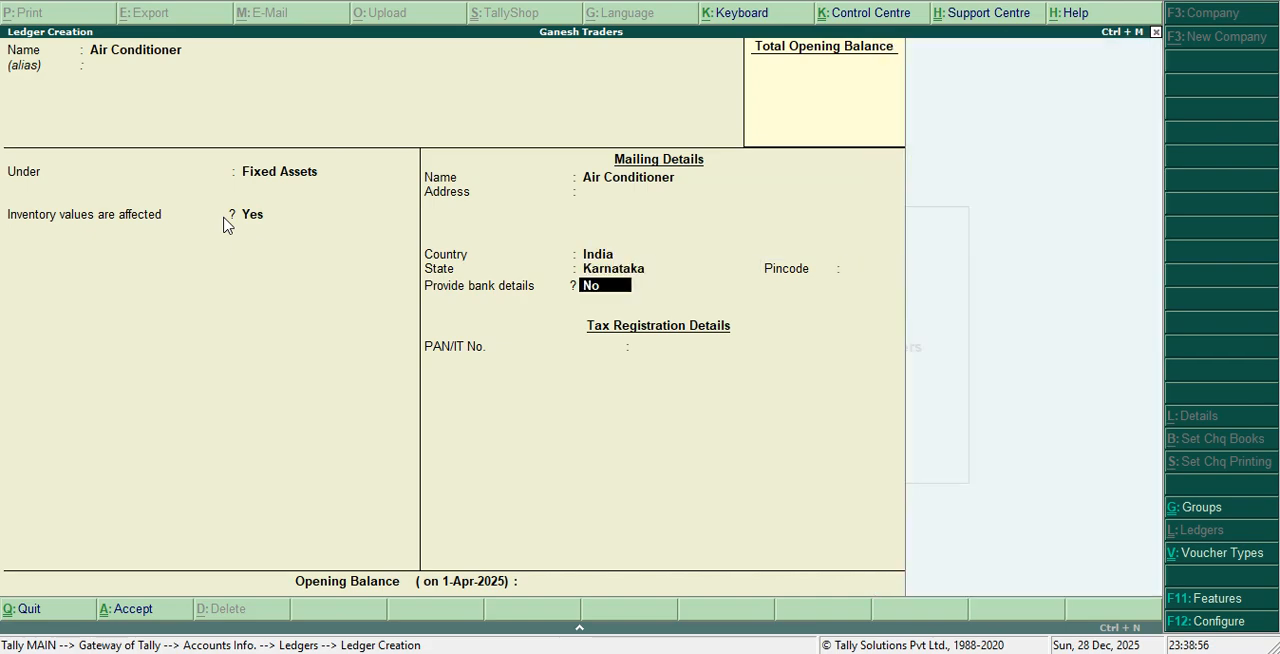
pyautogui.press('Return')
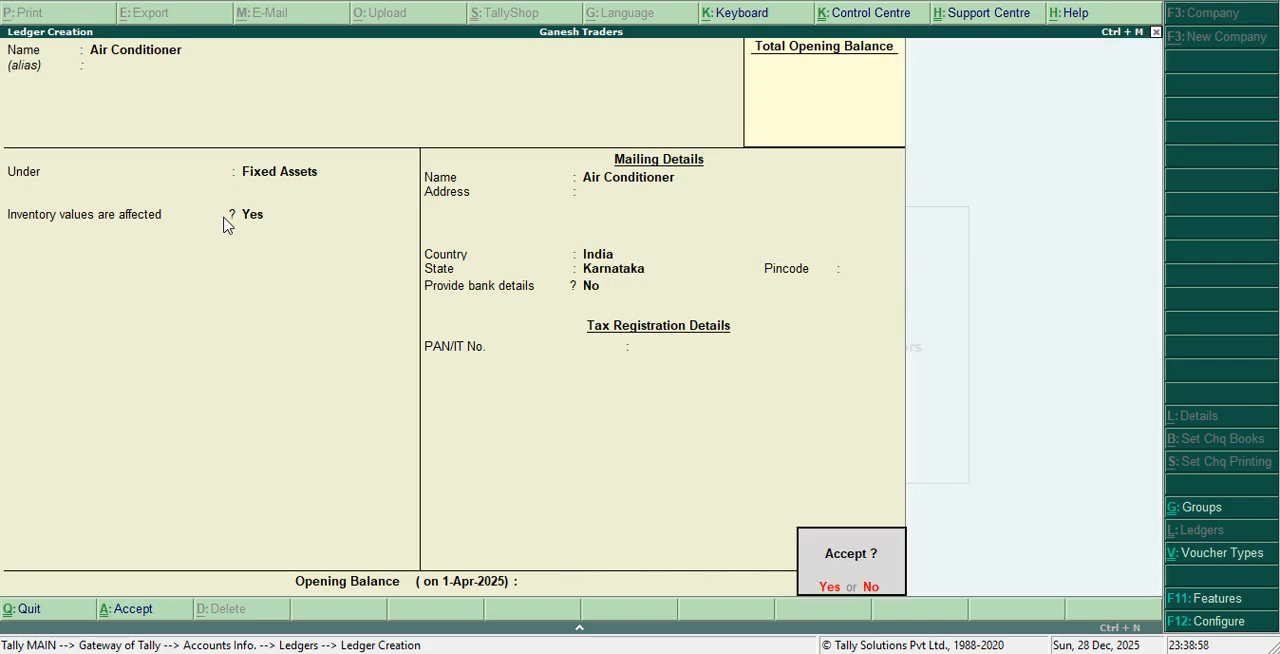
pyautogui.press('Return')
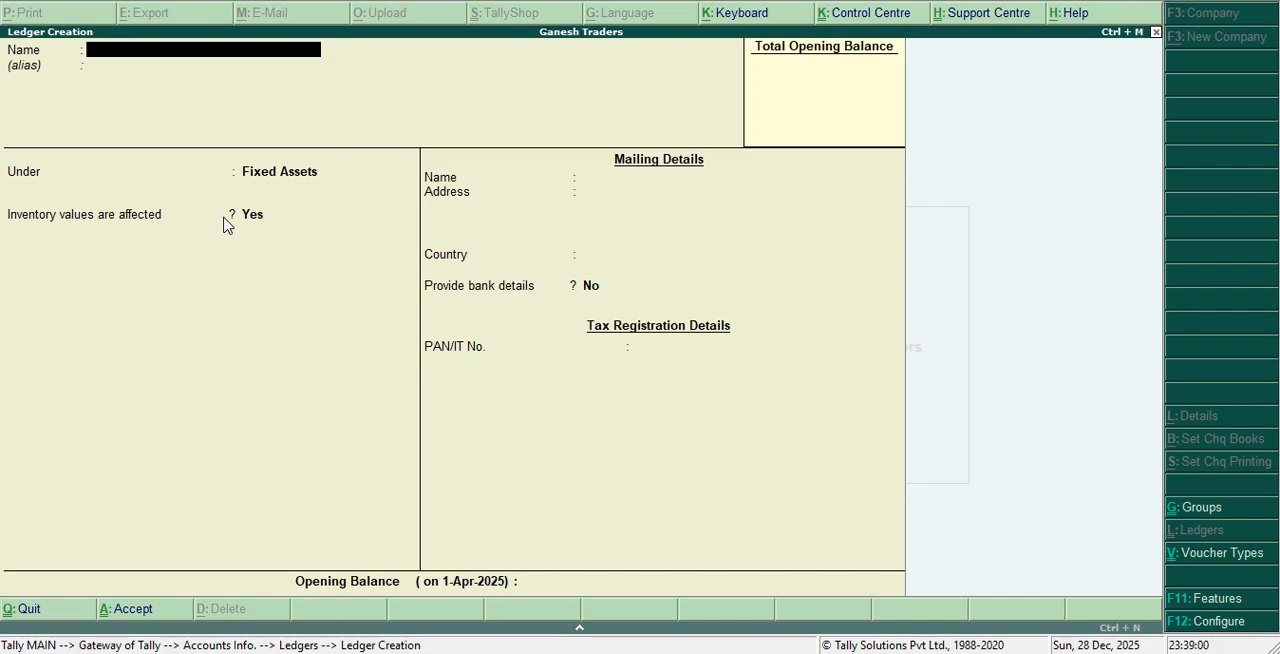
# Name the new ledger Bad Debts and place it under the Indirect Expenses group
pyautogui.write('Bad Debts')
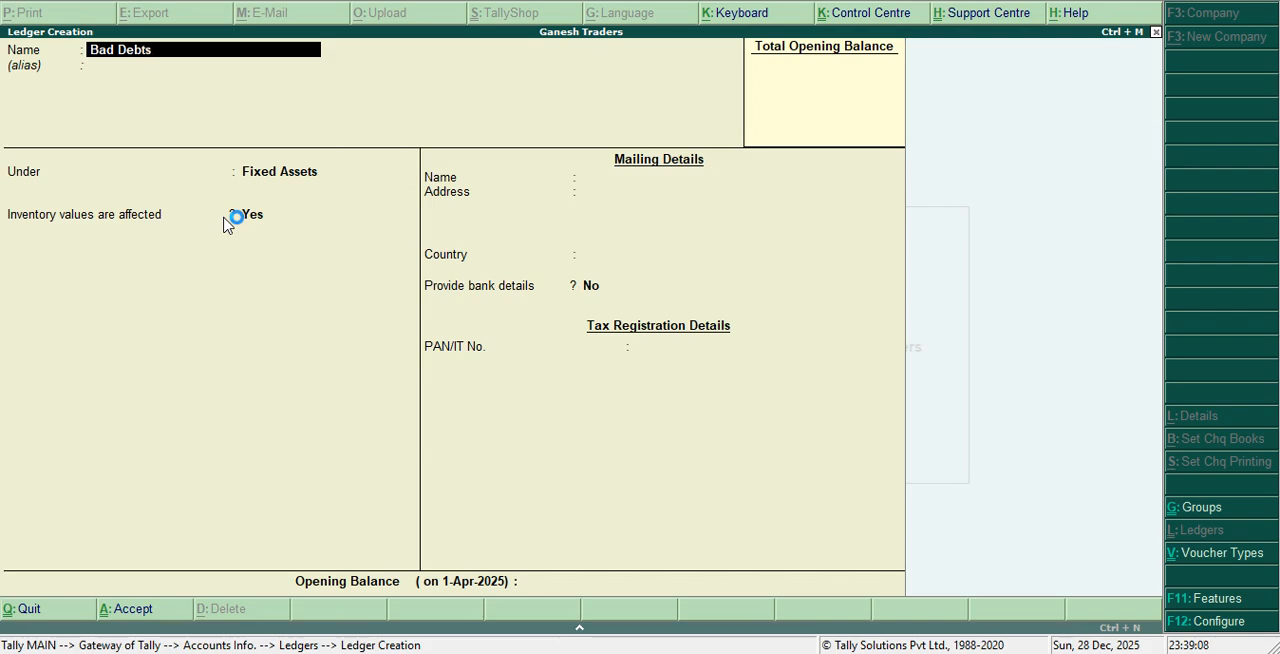
pyautogui.press('Return')
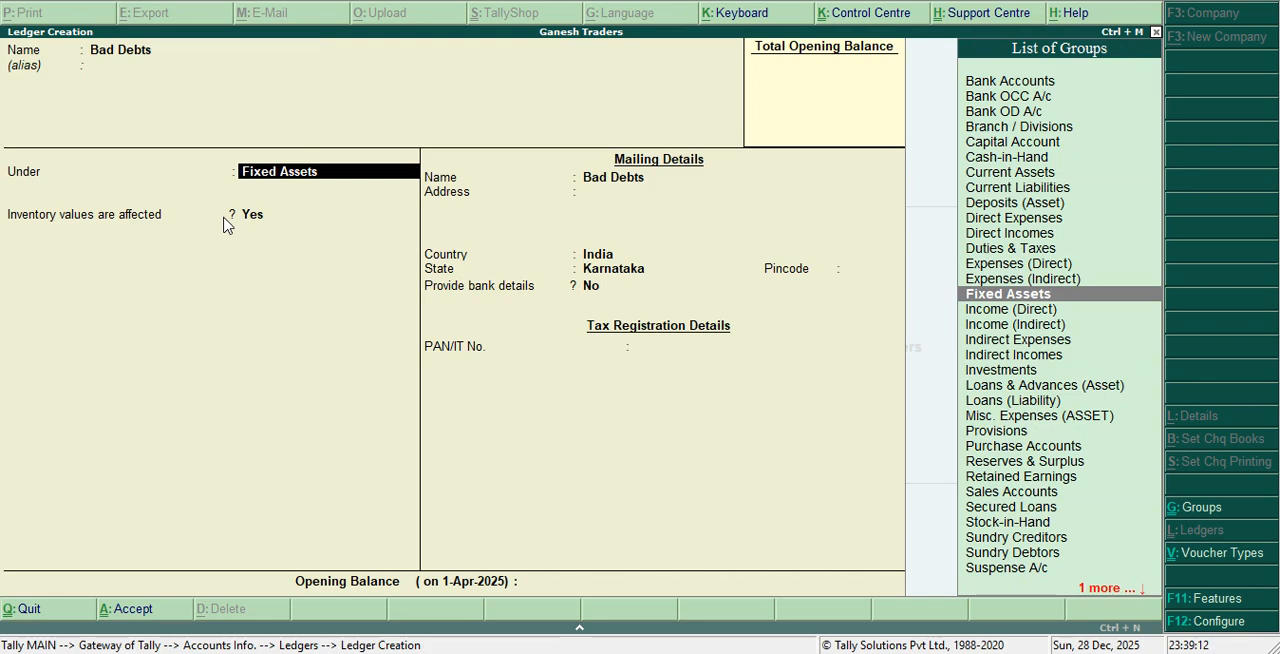
pyautogui.write('I')
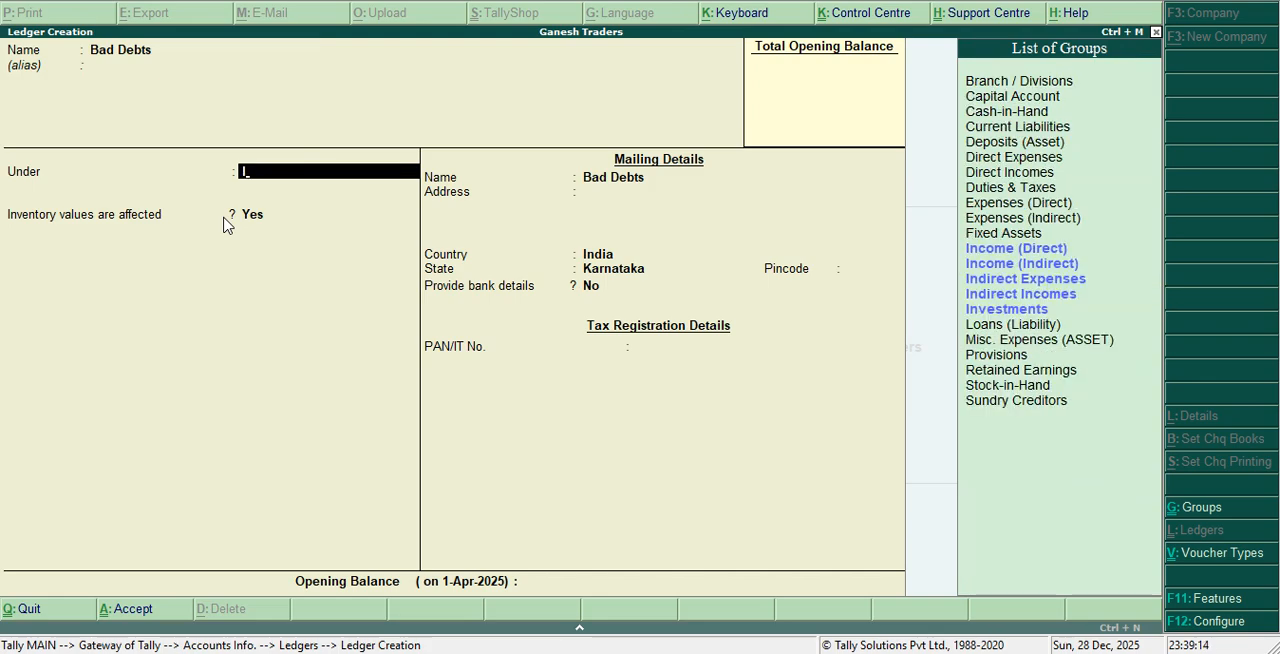
pyautogui.press('Down')
pyautogui.press('Down')
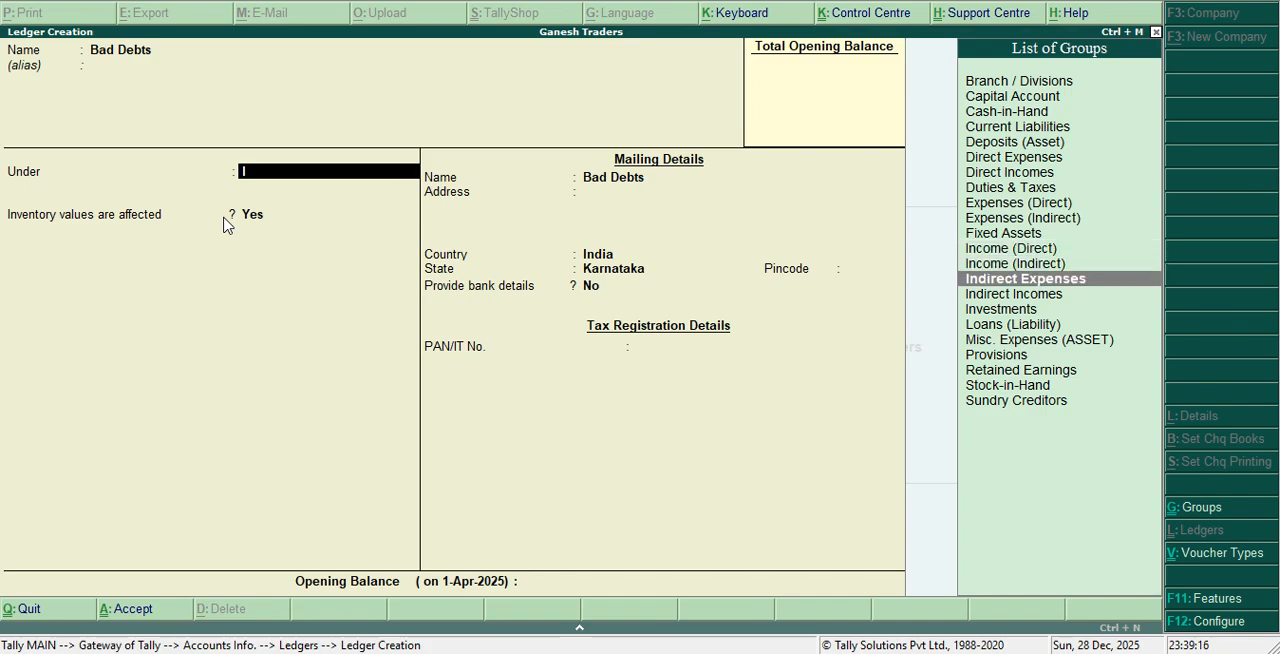
pyautogui.press('Return')
pyautogui.press('Return')
pyautogui.press('Return')
pyautogui.press('Return')
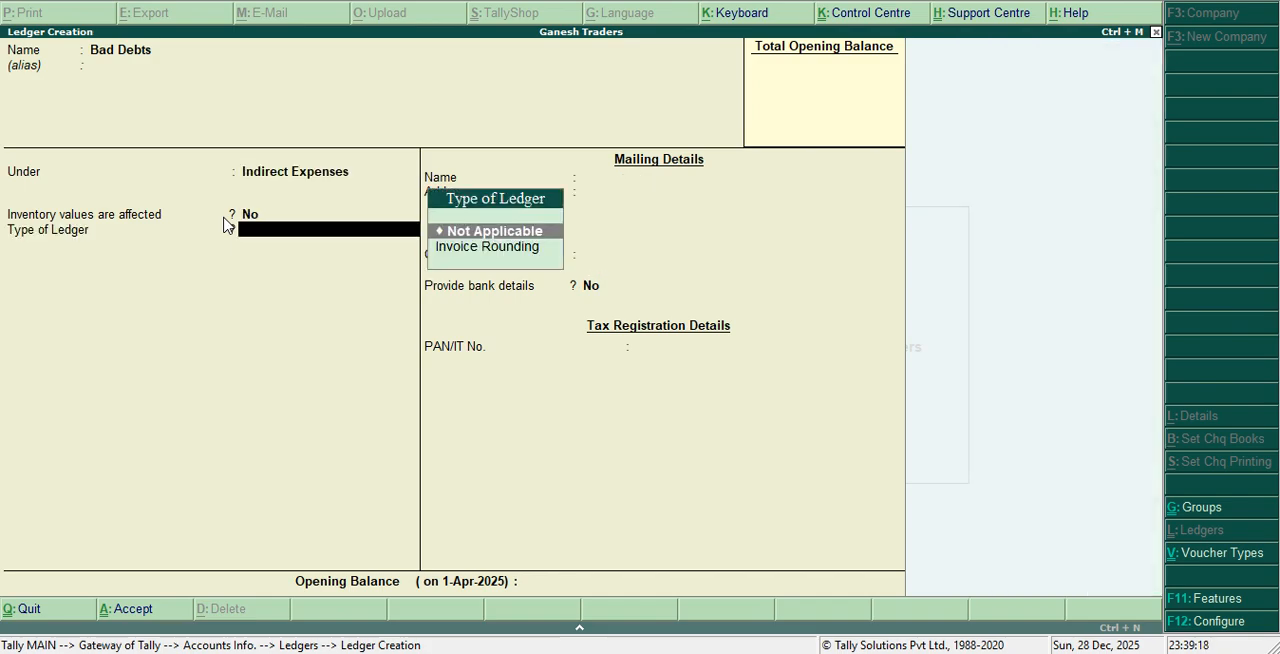
# Keep inventory values as No and the ledger type as Not Applicable for Bad Debts, and save it
pyautogui.press('Return')
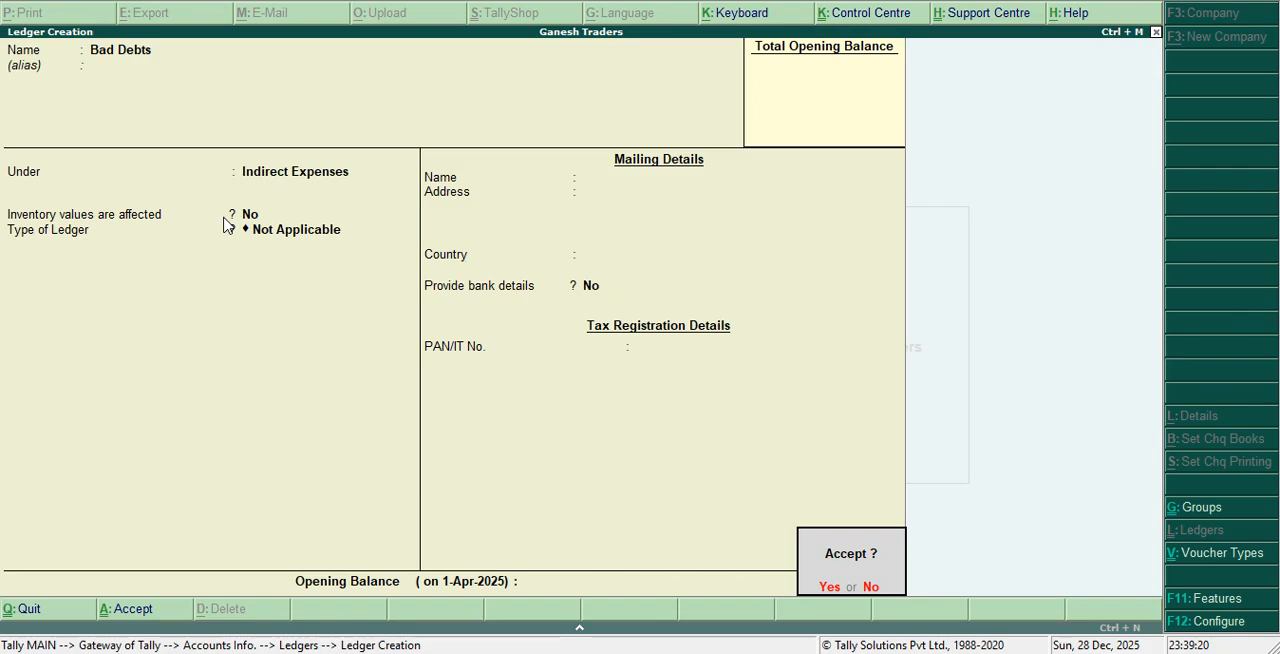
pyautogui.press('Return')
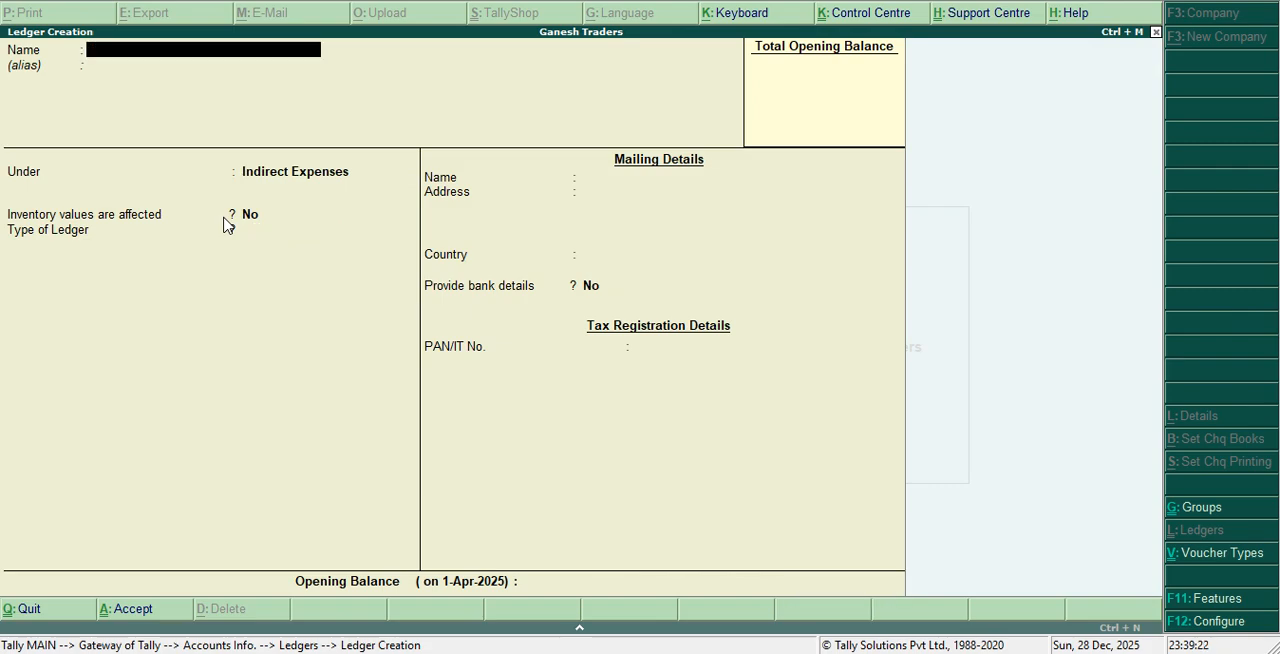
# Name the new ledger Share Capital and place it under the Capital Account group
pyautogui.write('Share Capital')
pyautogui.press('Return')
pyautogui.press('Return')
pyautogui.write('C')
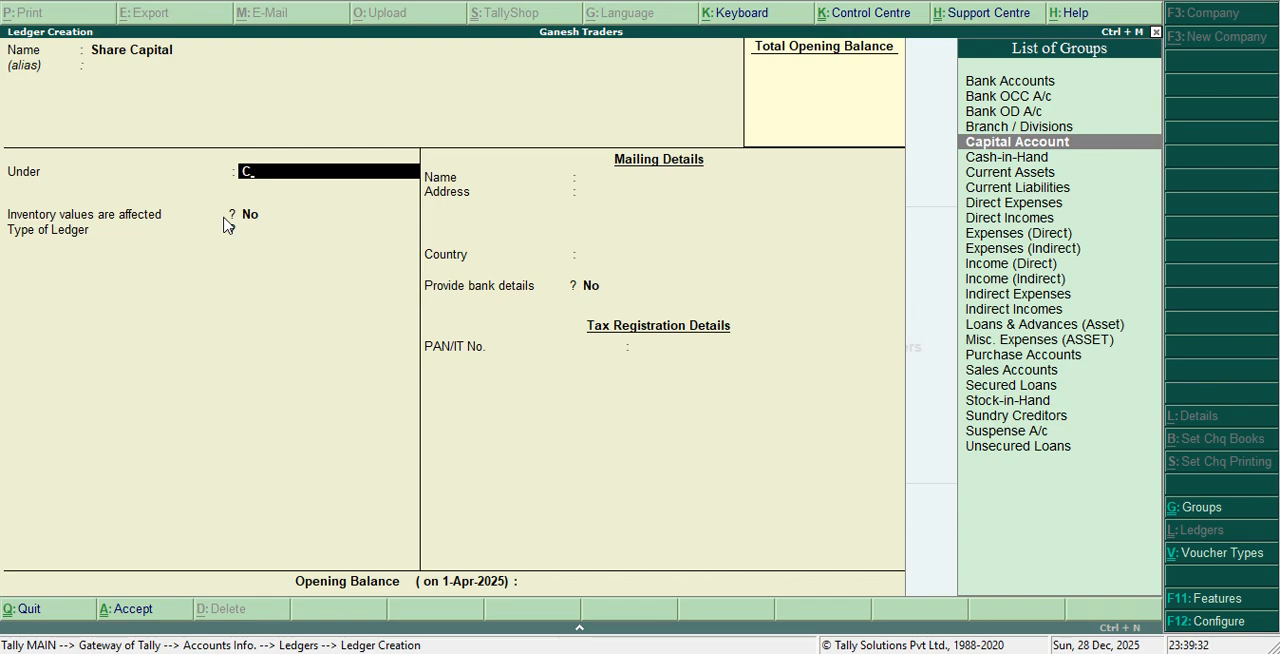
pyautogui.press('Return')
pyautogui.press('Return')
pyautogui.press('Return')
pyautogui.press('Return')
pyautogui.press('Return')
pyautogui.press('Return')
pyautogui.press('Return')
pyautogui.press('Return')
pyautogui.press('Return')
pyautogui.press('Return')
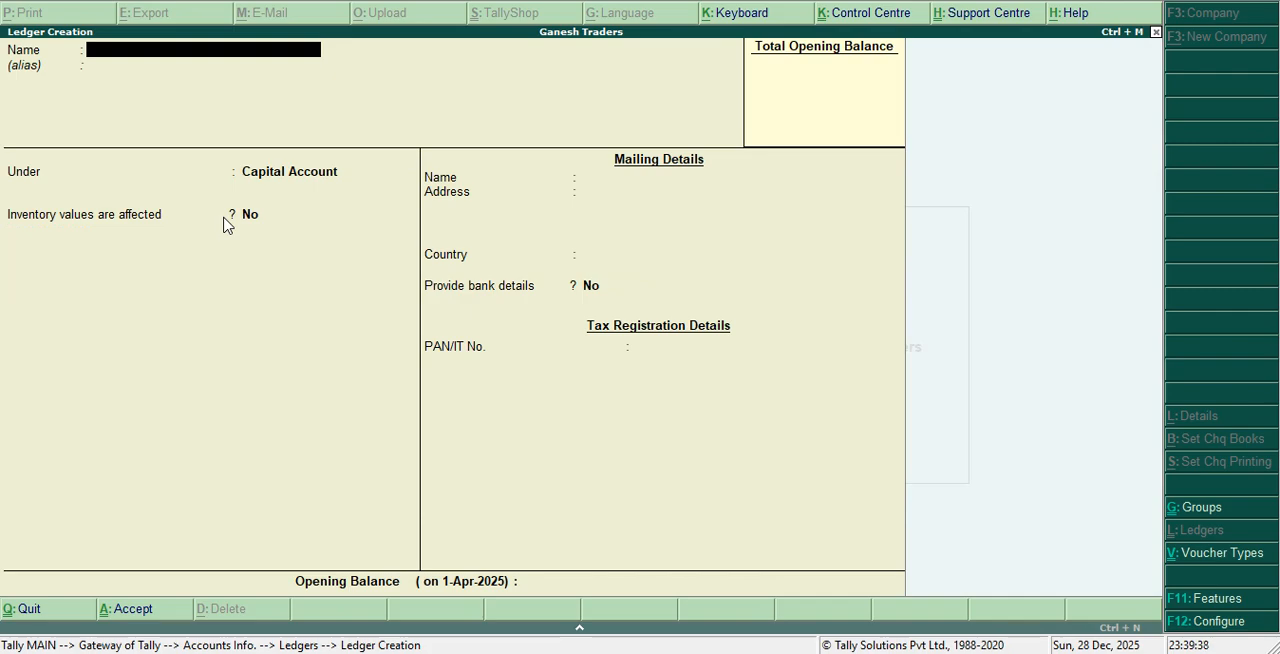
# Name the new ledger Life Insurance and place it under the Indirect Expenses group
pyautogui.write('Life Insurance')
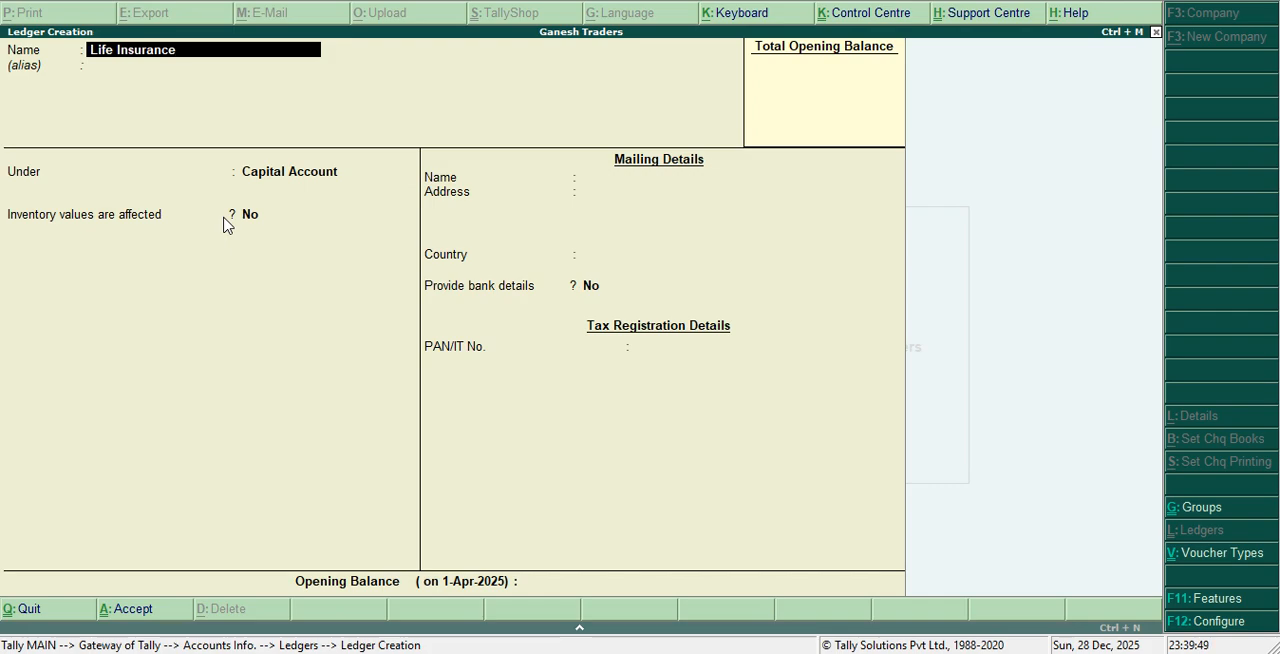
pyautogui.press('Return')
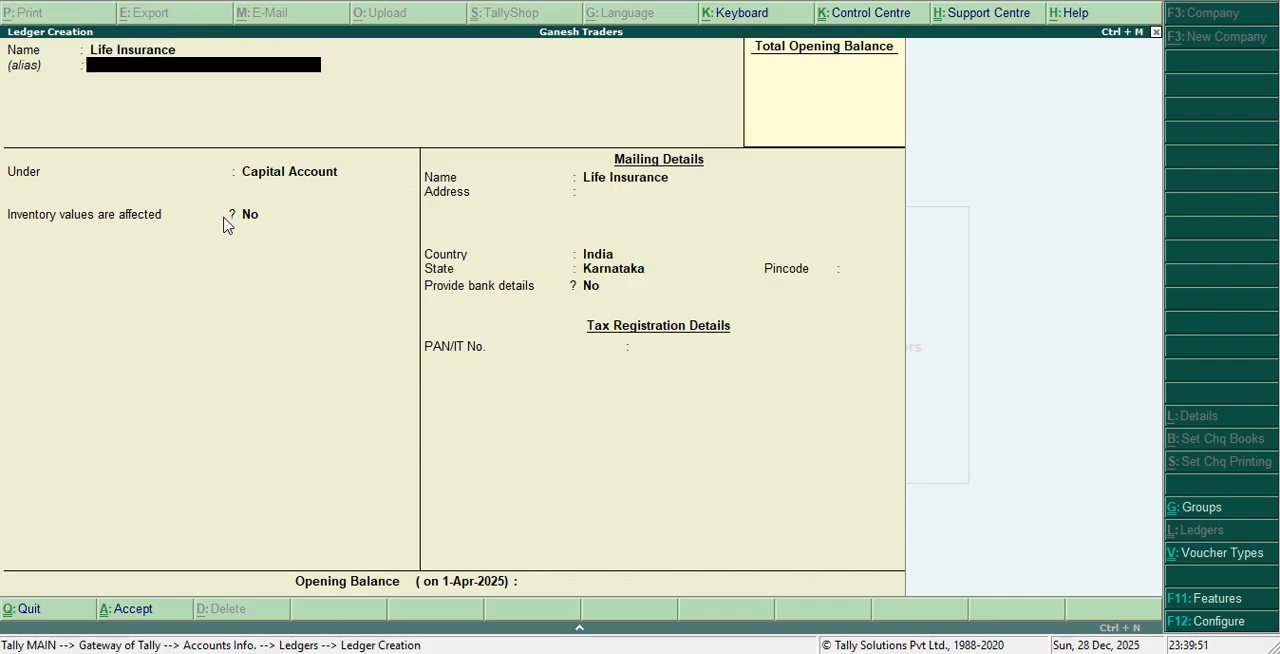
pyautogui.press('Return')
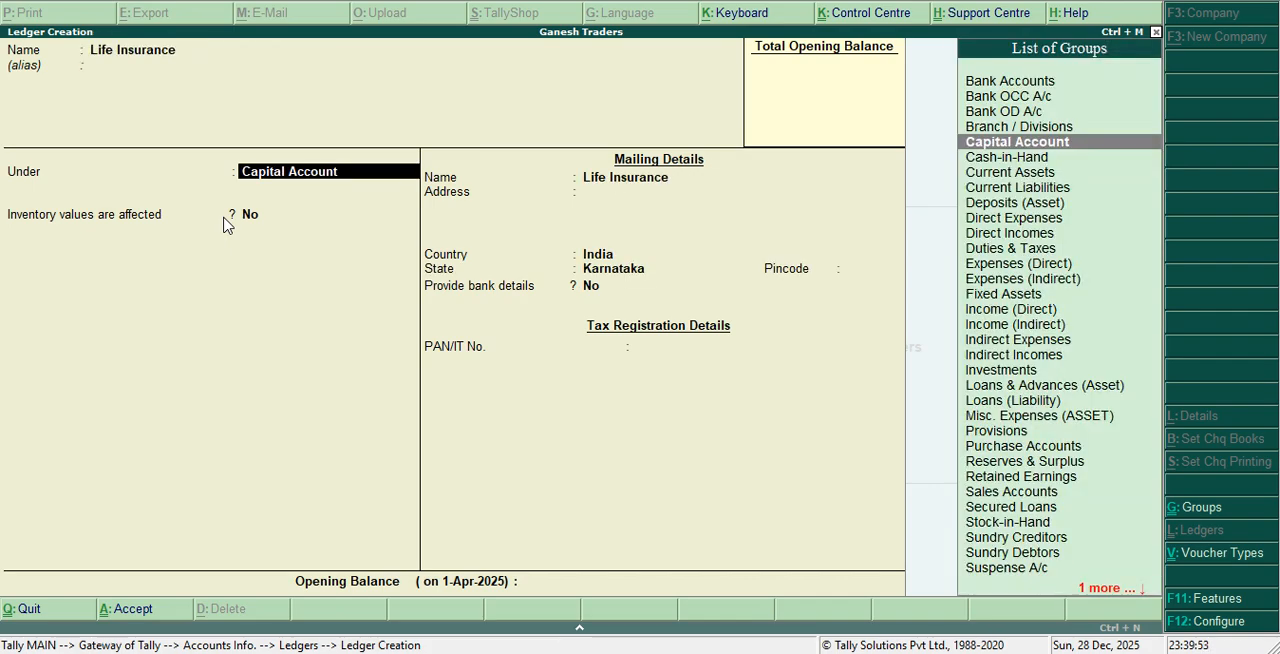
pyautogui.write('I')
pyautogui.press('Down')
pyautogui.press('Down')
pyautogui.press('Down')
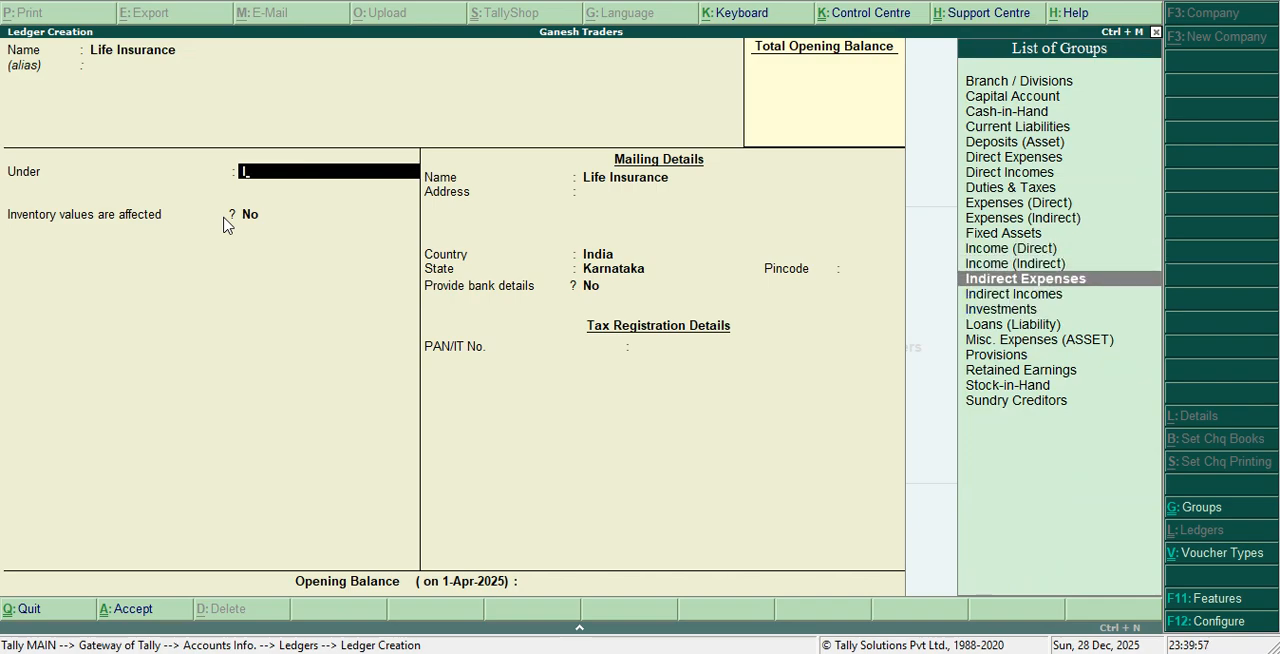
pyautogui.press('Return')
pyautogui.press('Return')
pyautogui.press('Return')
pyautogui.press('Return')
pyautogui.press('Return')
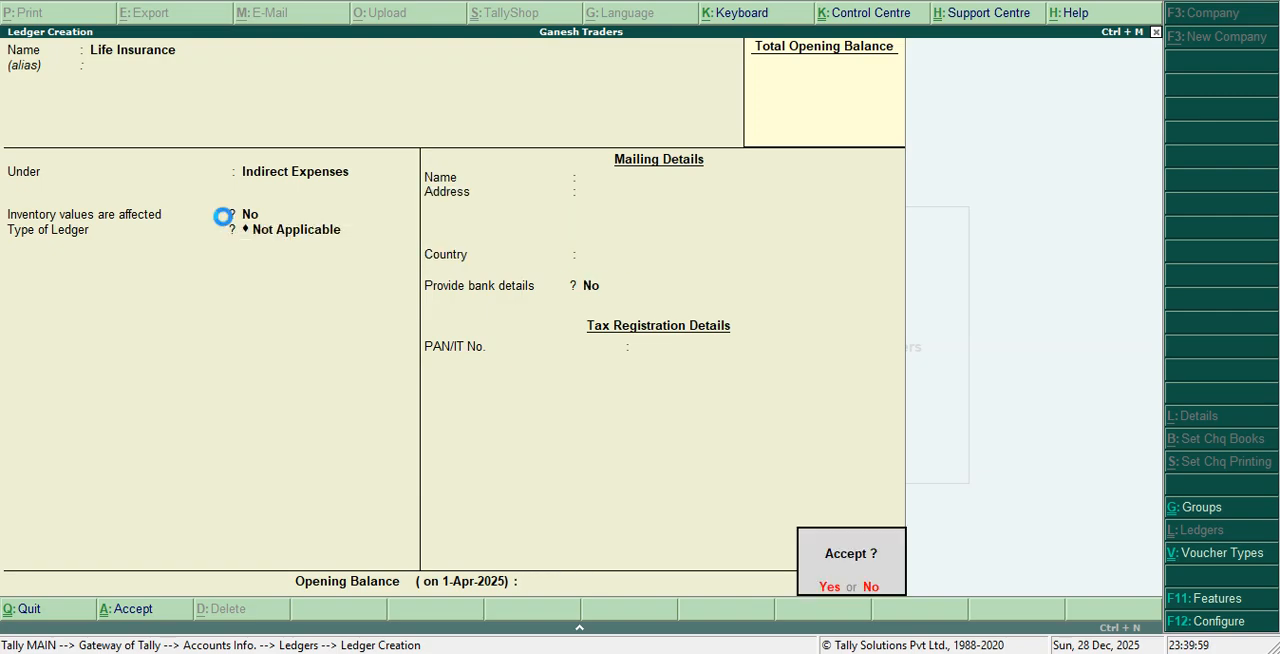
# Keep inventory values as No and the ledger type as Not Applicable for Life Insurance, and save it
pyautogui.press('Return')
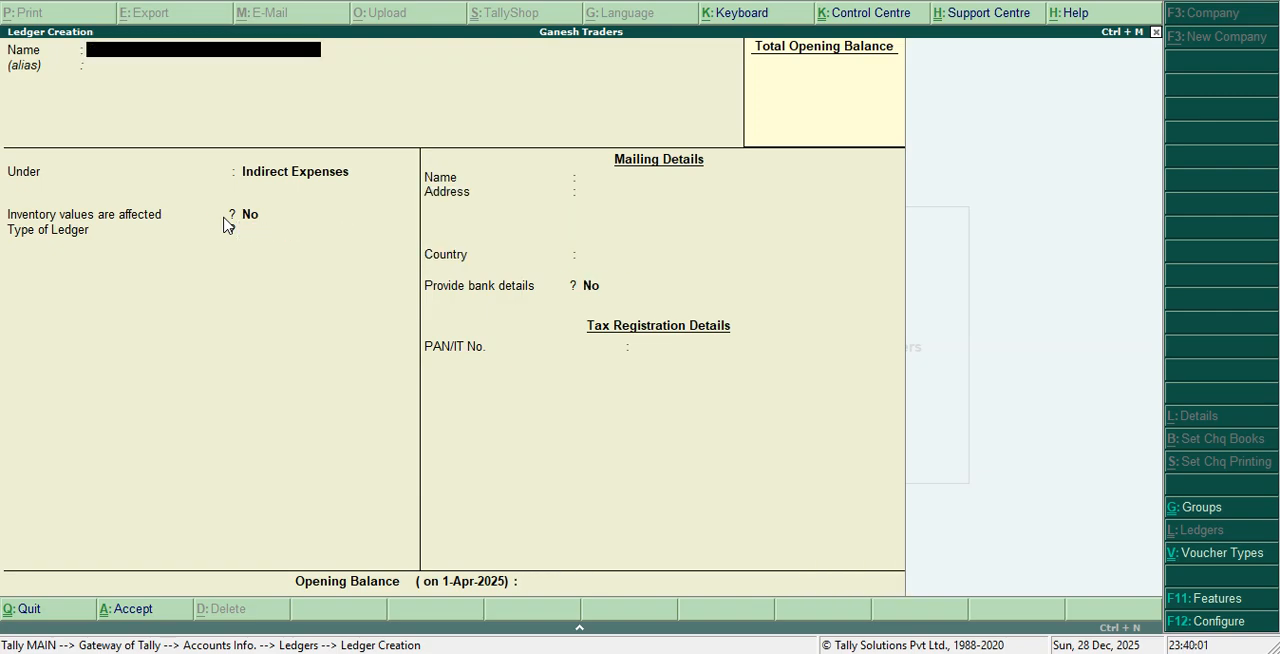
# Name the new ledger Bills Payable and place it under the Current Liabilities group
pyautogui.write('Bills Payable')
pyautogui.press('Return')
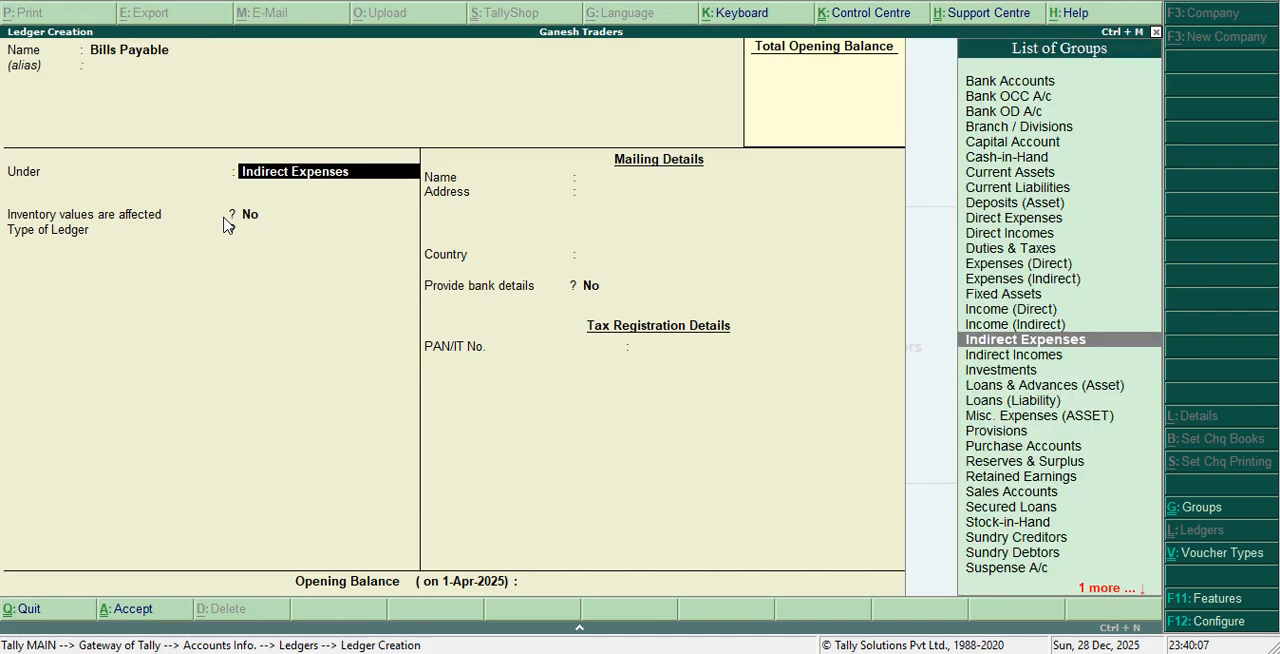
pyautogui.write('C')
pyautogui.press('Down')
pyautogui.press('Down')
pyautogui.press('Down')
pyautogui.press('Down')
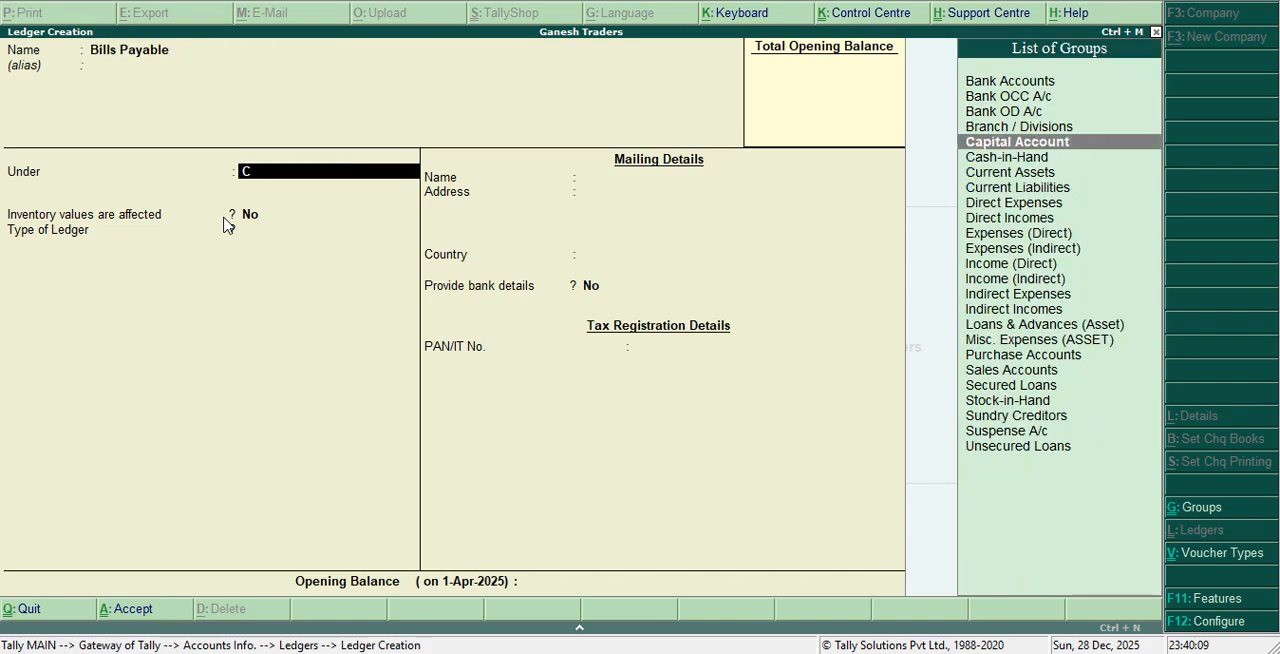
pyautogui.press('Return')
pyautogui.press('Return')
pyautogui.press('Return')
pyautogui.press('Return')
pyautogui.press('Return')
pyautogui.press('Return')
pyautogui.press('Return')
pyautogui.press('Return')
pyautogui.press('Return')
pyautogui.press('Return')
# Name the new ledger Bills Receivable and place it under the Current Assets group
pyautogui.write('Bills R')
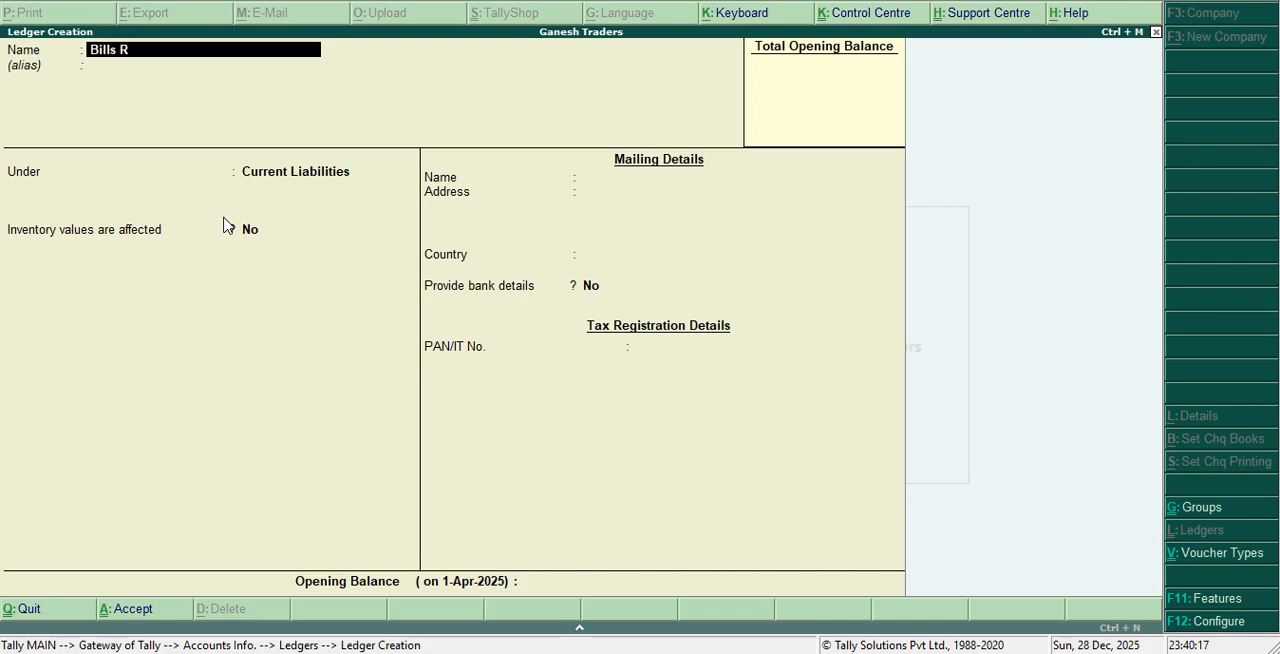
pyautogui.write('eceivable')
pyautogui.press('Return')
pyautogui.press('Return')
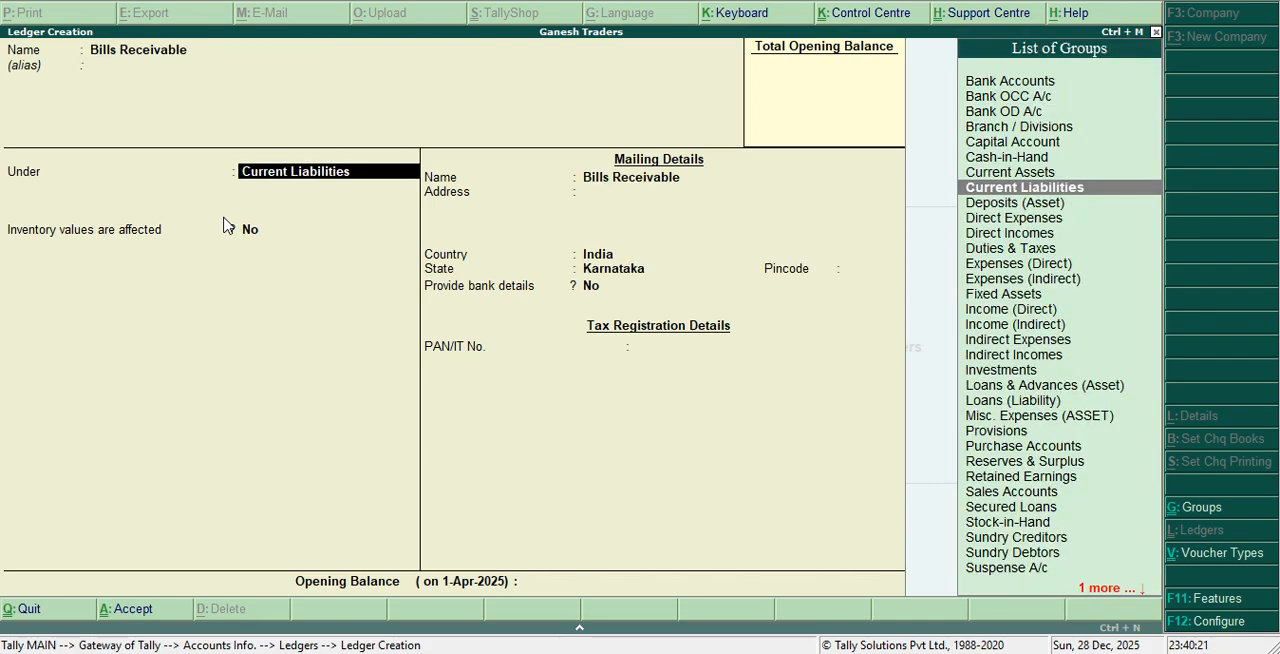
pyautogui.write('C')
pyautogui.press('Down')
pyautogui.press('Down')
pyautogui.press('Return')
pyautogui.press('Return')
pyautogui.press('Return')
pyautogui.press('Return')
pyautogui.press('Return')
# Keep the remaining default details of the Bills Receivable ledger and save it
pyautogui.press('Return')
pyautogui.press('Return')
pyautogui.press('Return')
pyautogui.press('Return')
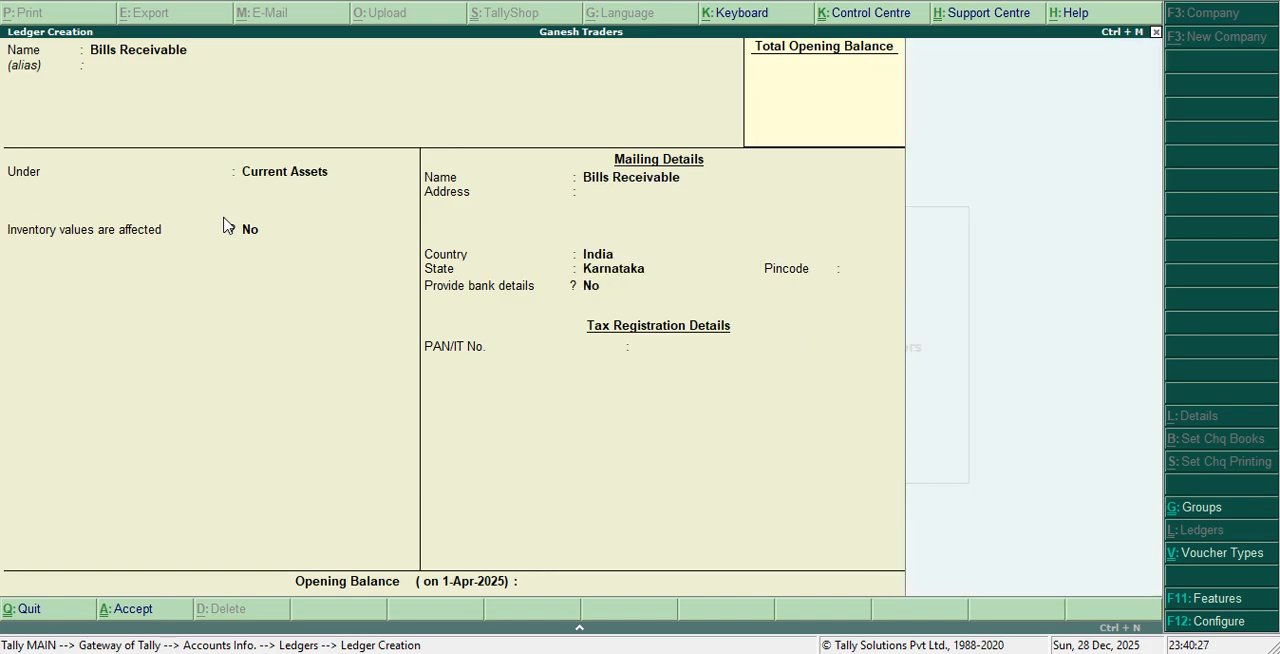
pyautogui.press('Return')
pyautogui.write('P')
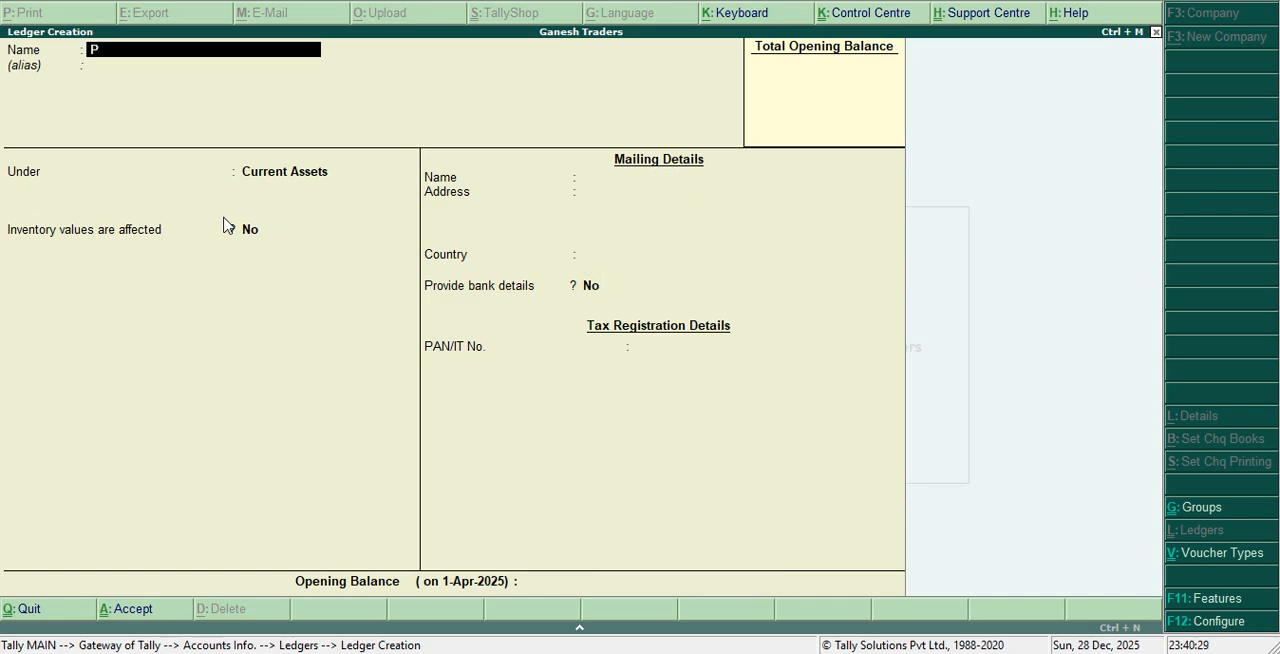
pyautogui.write('urhase')
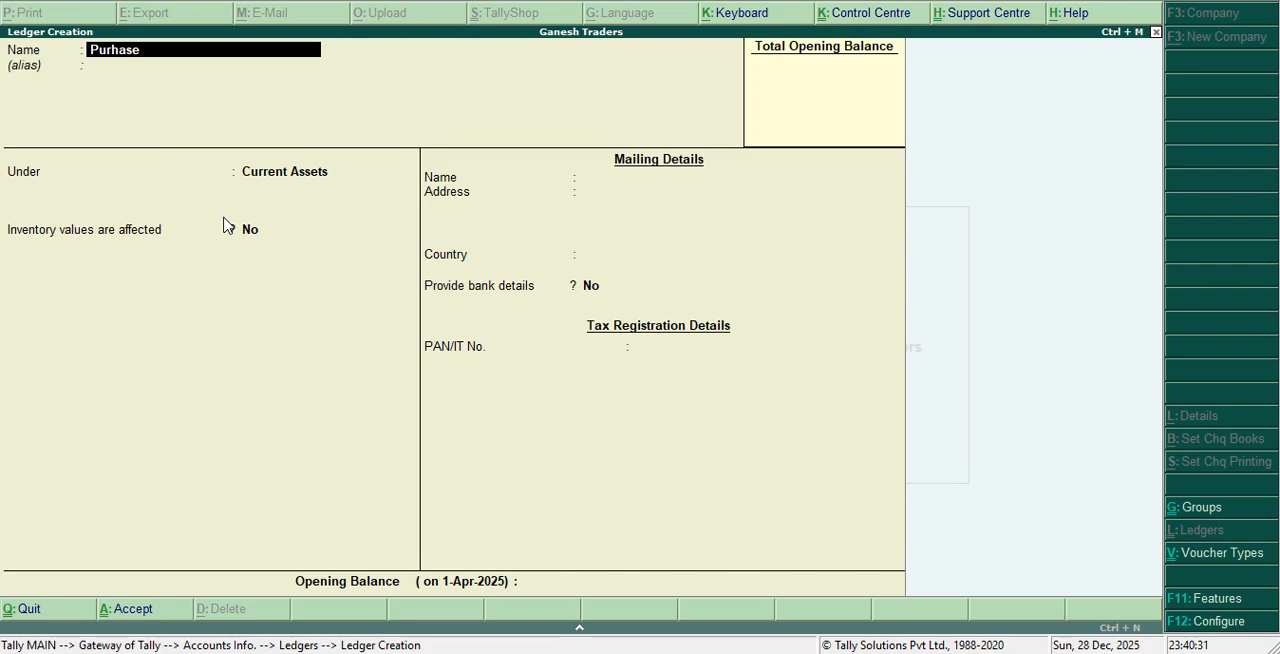
pyautogui.press('Return')
pyautogui.press('Return')
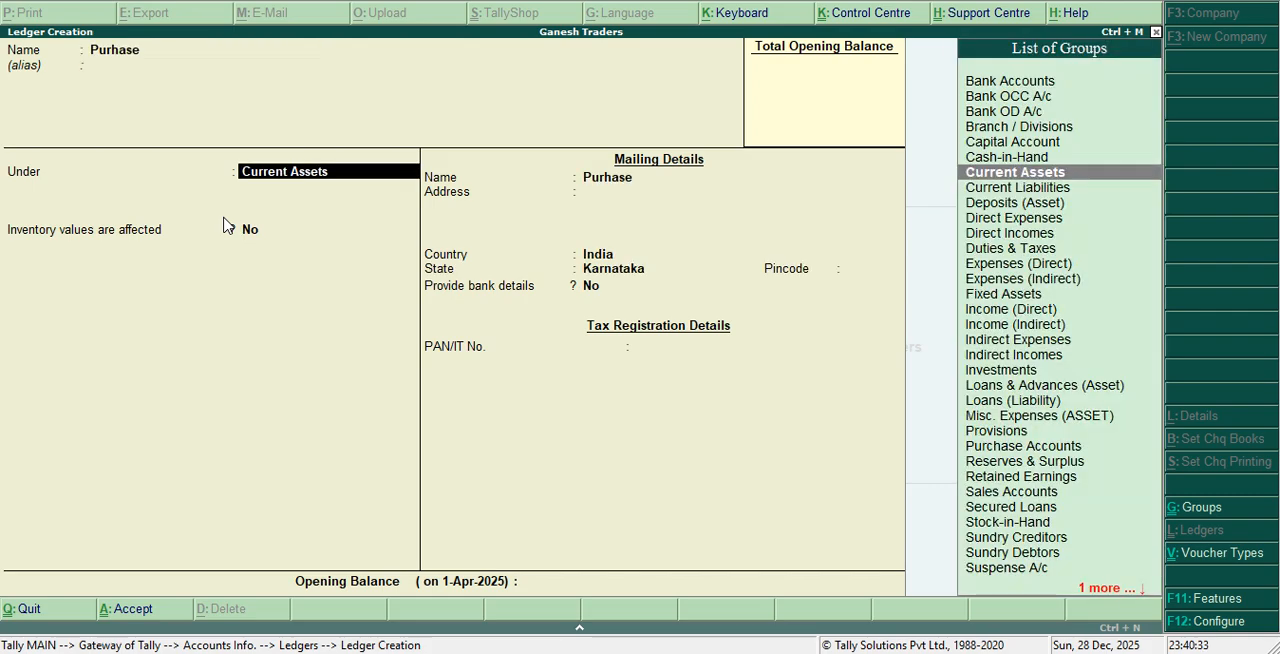
pyautogui.press('BackSpace')
pyautogui.press('BackSpace')
# Name the new ledger Purchase and place it under the Purchase Accounts group
pyautogui.write('P')
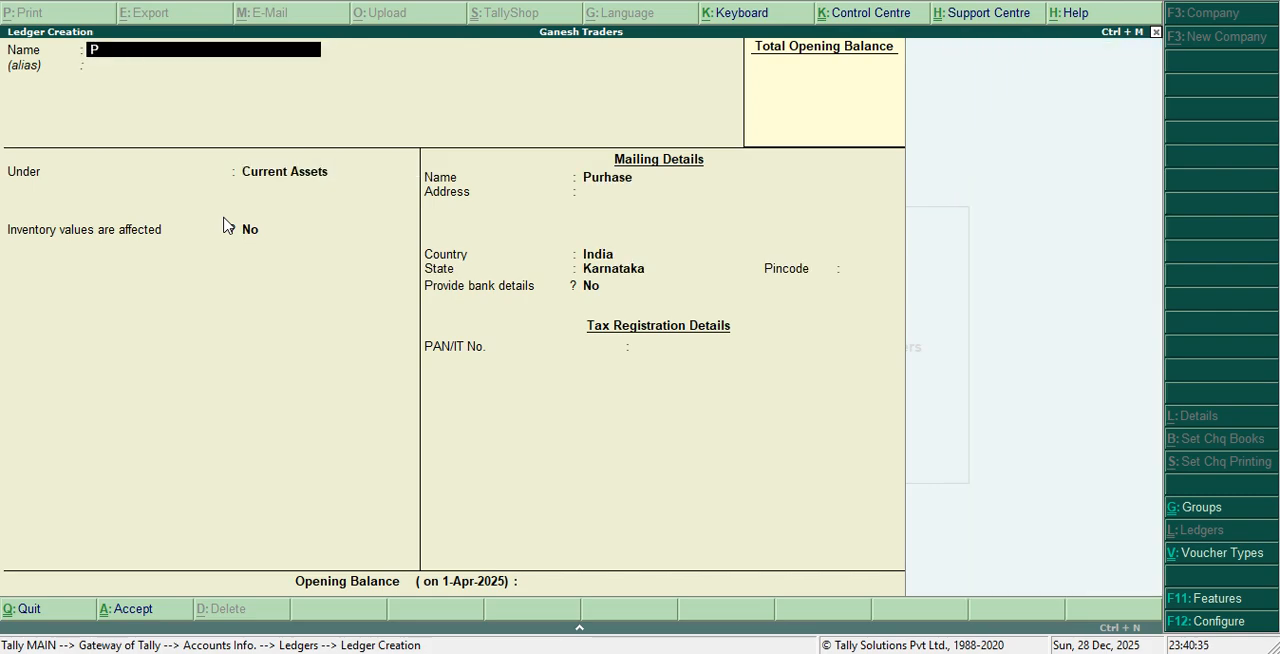
pyautogui.write('urchase')
pyautogui.press('Return')
pyautogui.press('Return')
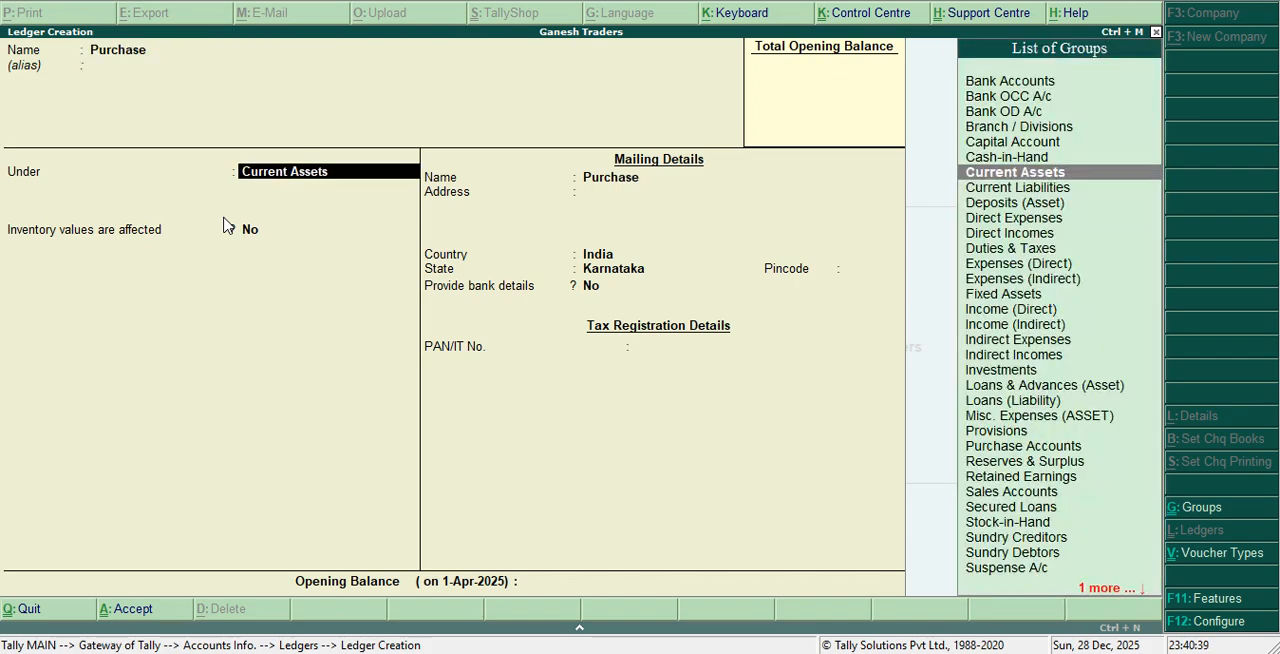
pyautogui.write('P')
pyautogui.press('Down')
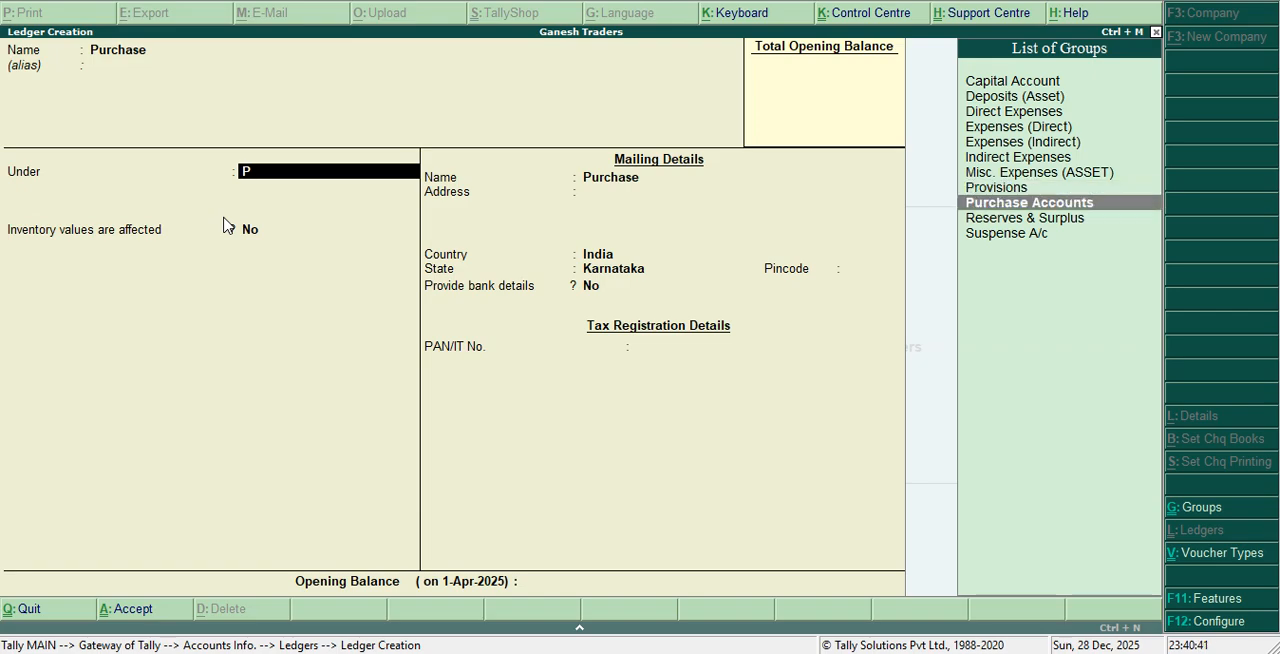
pyautogui.press('Return')
pyautogui.press('Return')
pyautogui.press('Return')
pyautogui.press('Return')
pyautogui.press('Return')
# Name the new ledger Sales and place it under the Sales Accounts group
pyautogui.write('Sales')
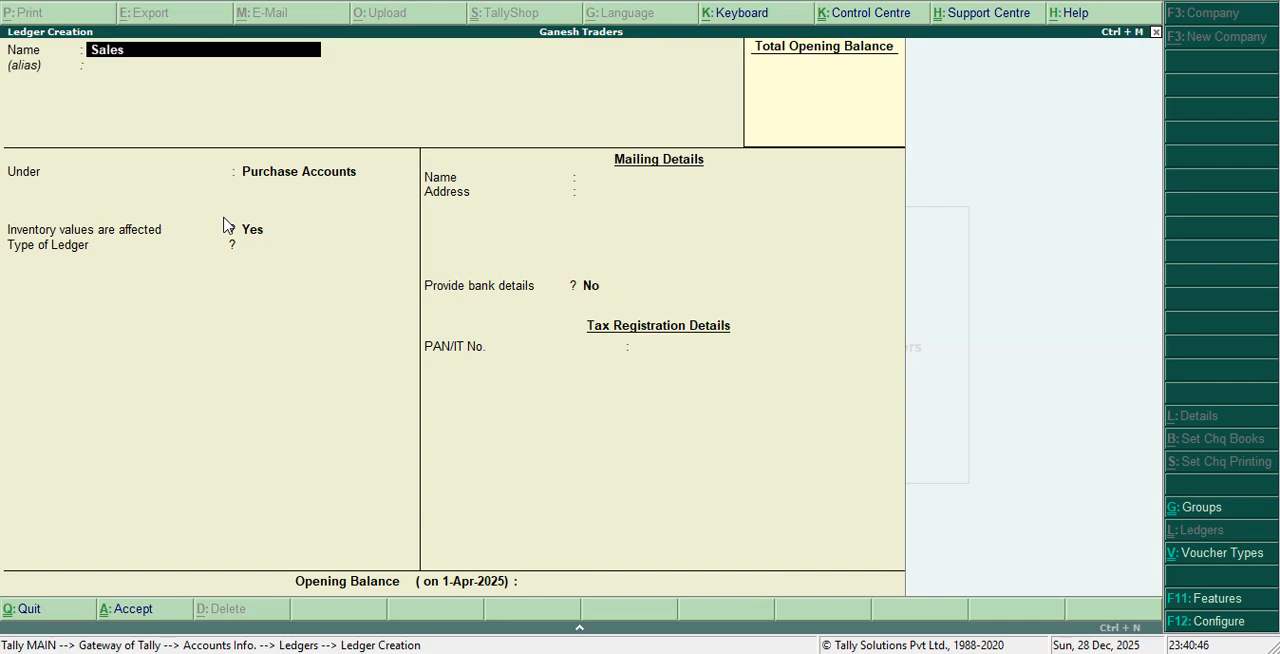
pyautogui.press('Return')
pyautogui.press('Return')
pyautogui.write('S')
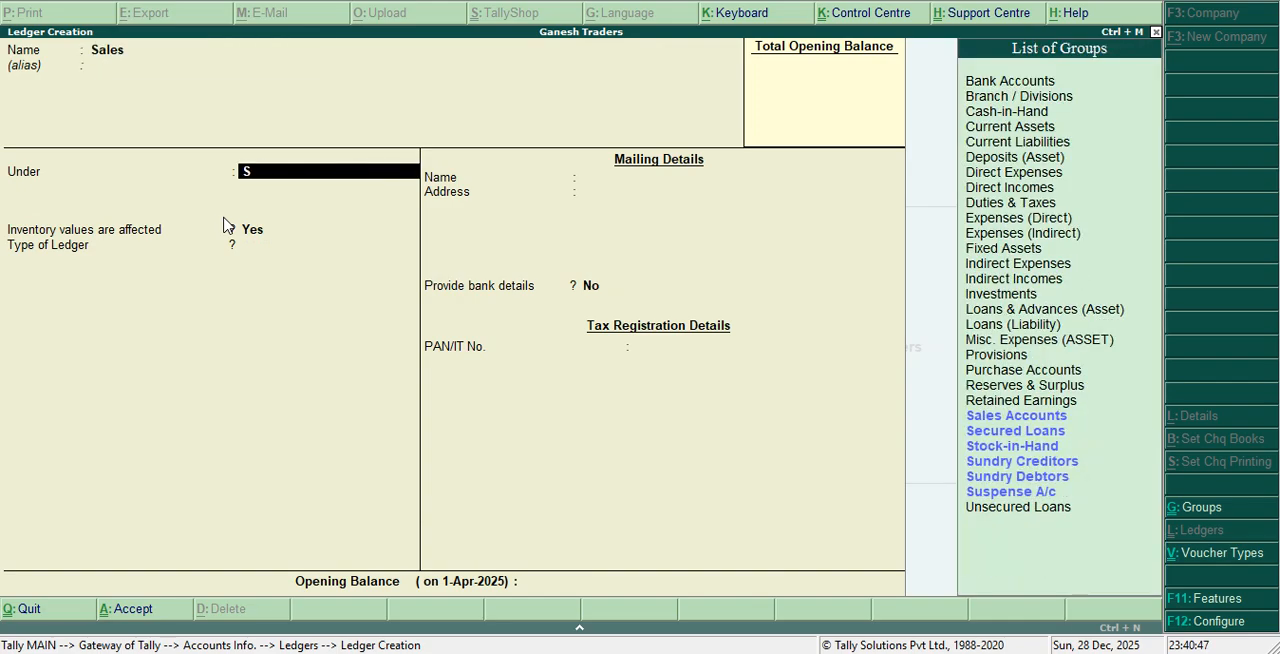
pyautogui.press('Down')
pyautogui.press('Up')
pyautogui.press('Return')
# Keep inventory values as Yes and the ledger type as Not Applicable for Sales, and save it
pyautogui.press('Return')
pyautogui.press('Return')
pyautogui.press('Return')
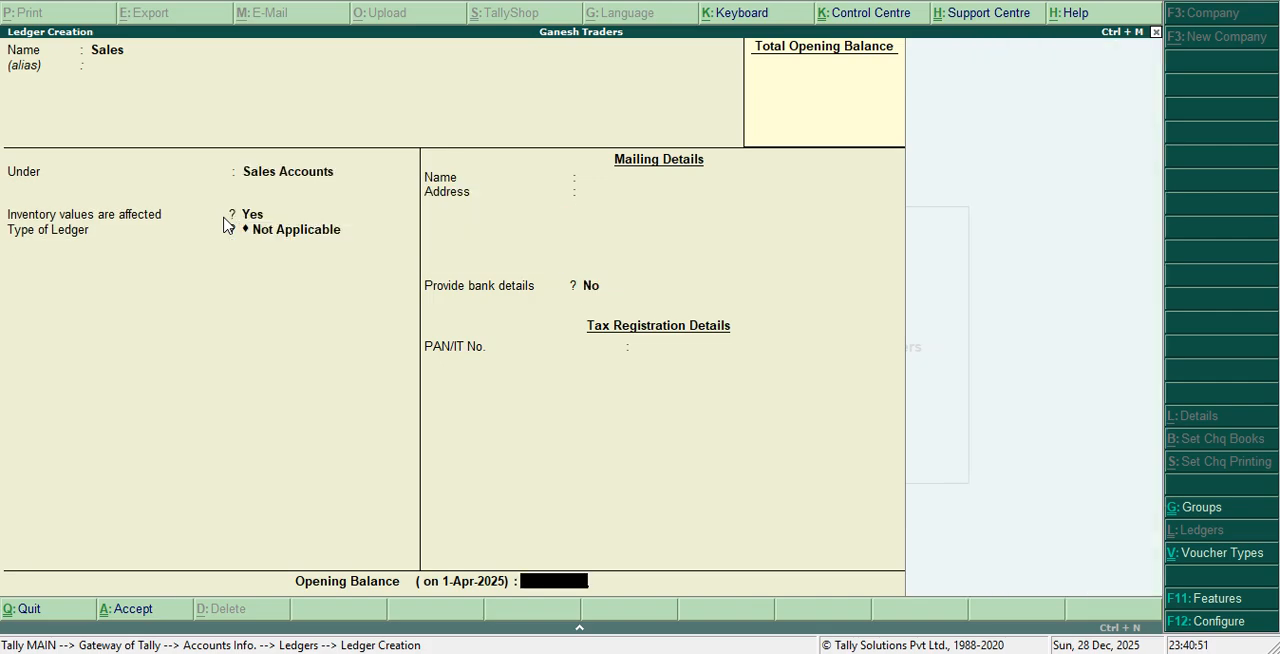
pyautogui.press('Return')
pyautogui.press('Return')
# Name the new ledger Debtros and place it under the Sundry Debtors group
pyautogui.write('Debtros')
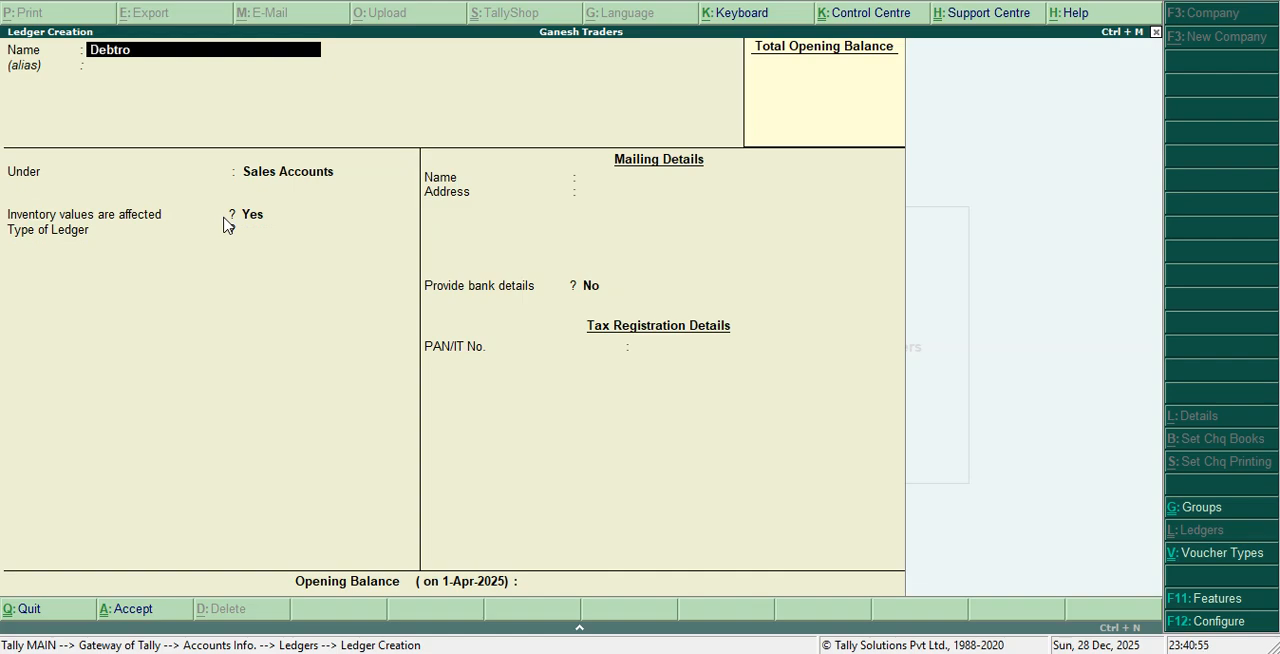
pyautogui.press('Return')
pyautogui.press('Return')
pyautogui.write('S')
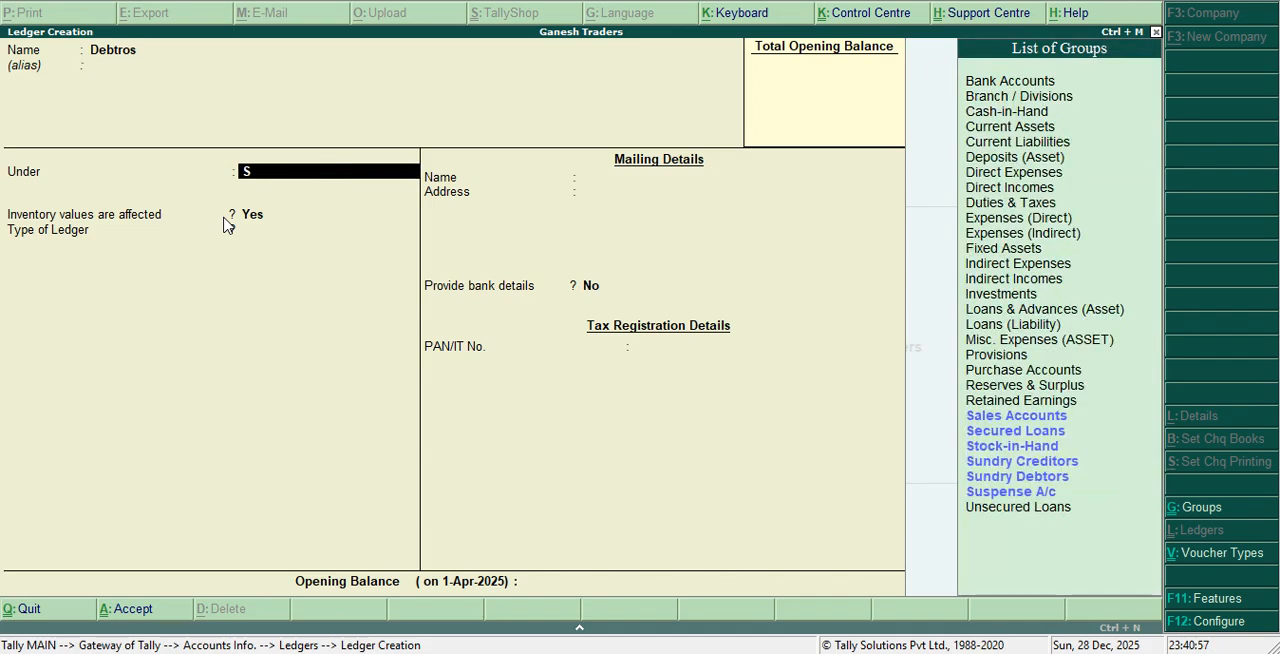
pyautogui.press('Down')
pyautogui.press('Down')
pyautogui.press('Down')
pyautogui.press('Down')
pyautogui.press('Down')
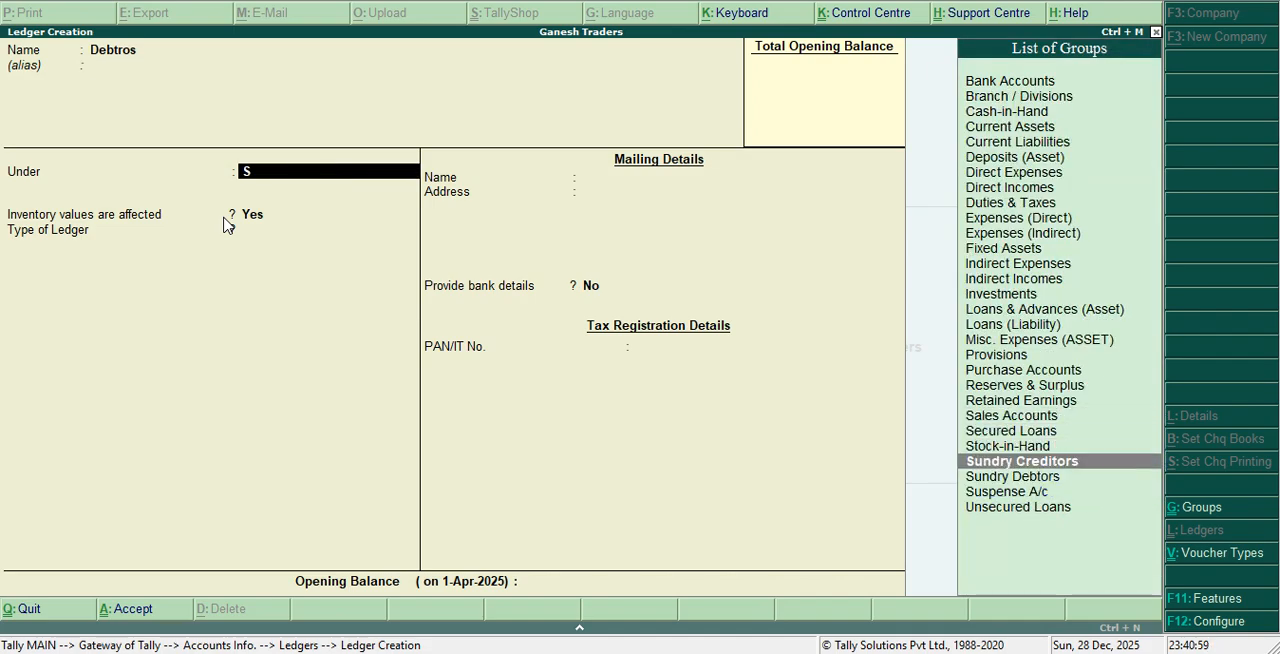
pyautogui.press('Return')
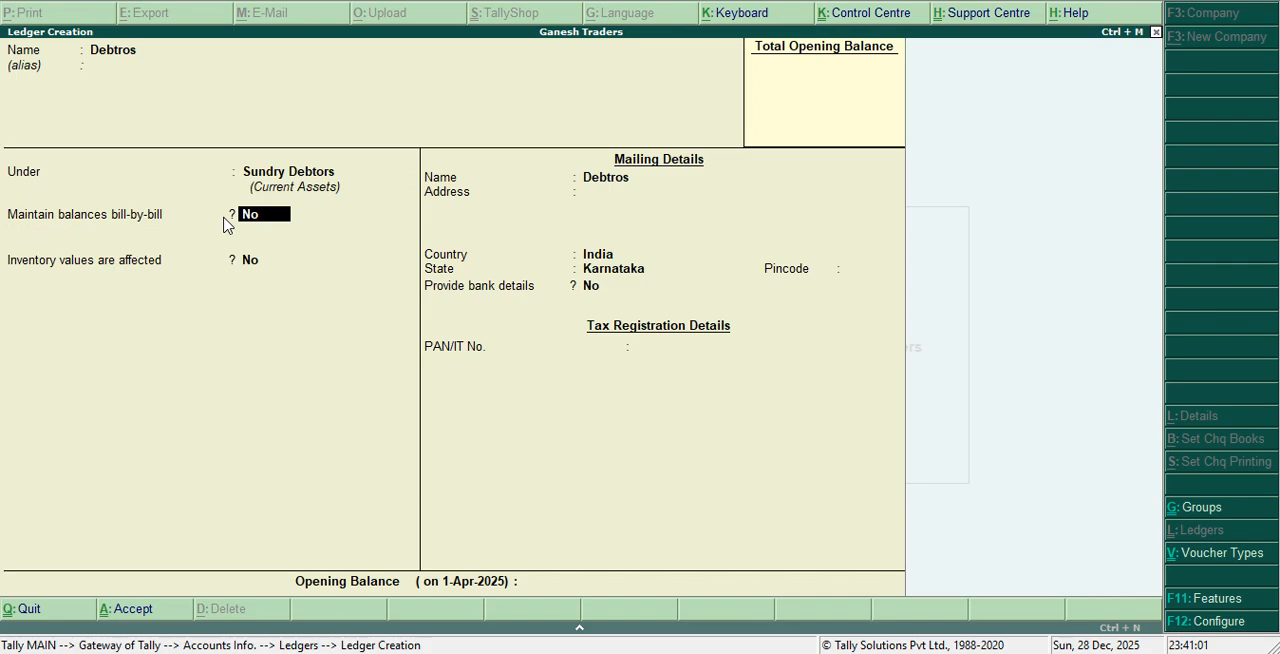
# Set bill-by-bill balances to Yes for the Debtros ledger, keep the other defaults, and save it
pyautogui.press('t')
pyautogui.press('BackSpace')
pyautogui.press('BackSpace')
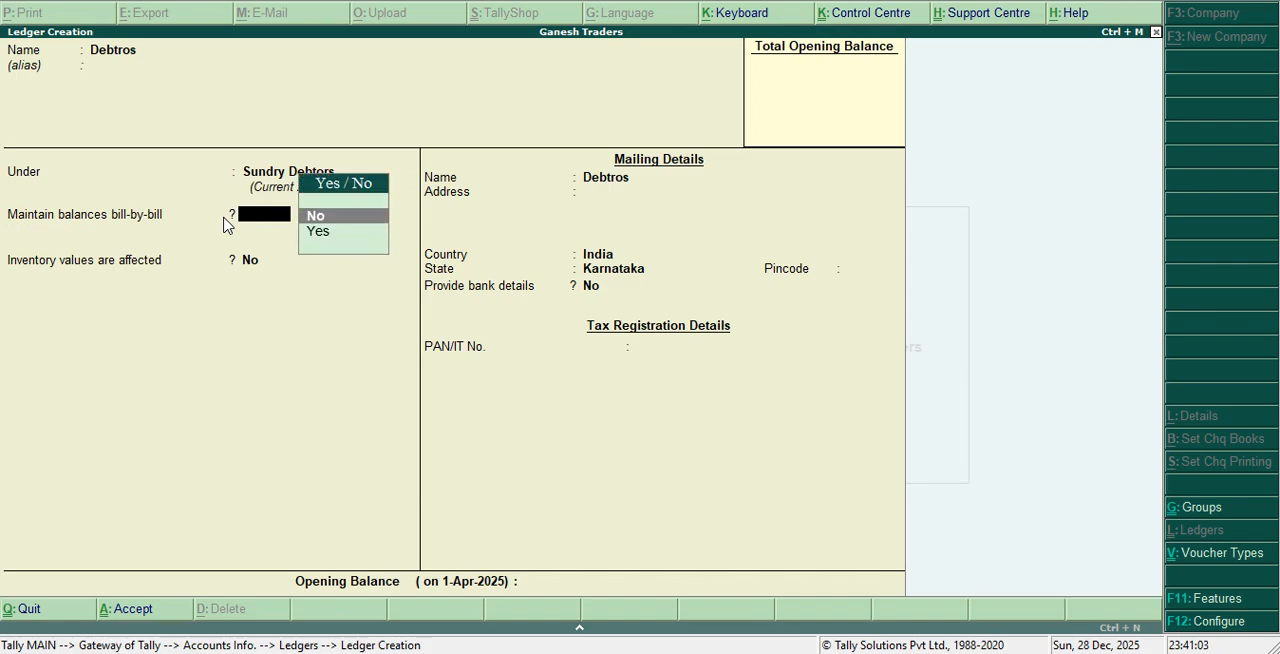
pyautogui.press('Down')
pyautogui.press('Return')
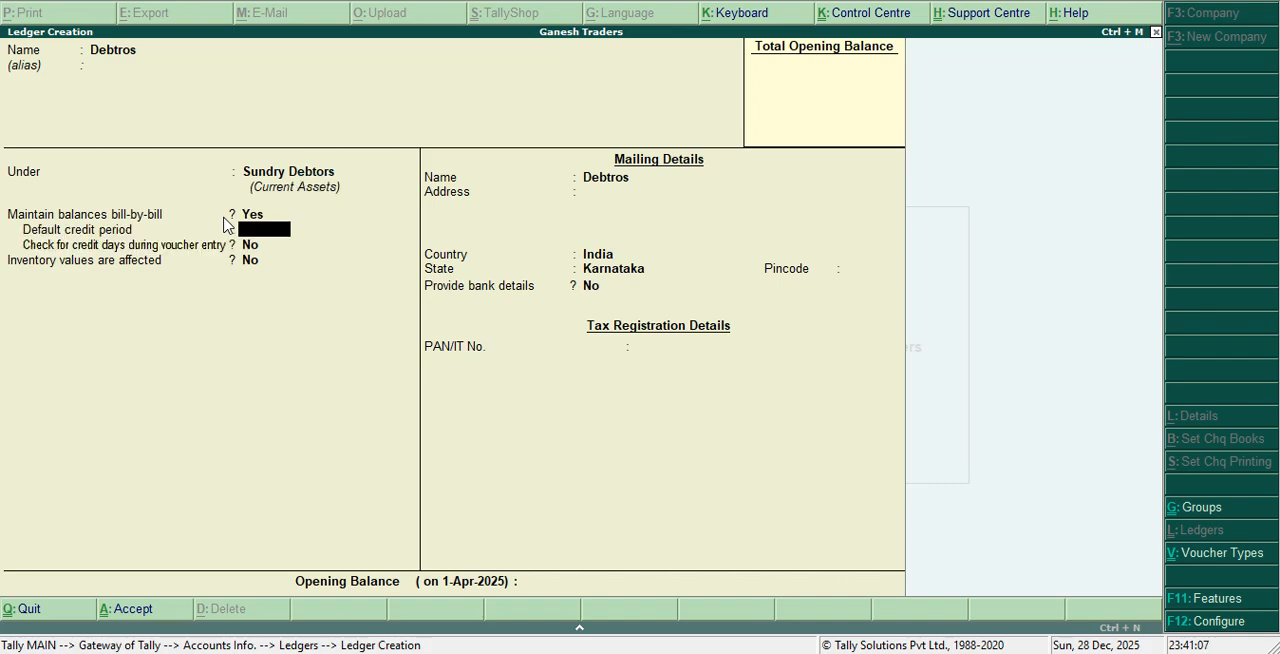
pyautogui.press('Return')
pyautogui.press('Return')
pyautogui.press('Return')
pyautogui.press('Return')
pyautogui.press('Return')
pyautogui.press('Return')
pyautogui.press('Return')
pyautogui.press('Return')
pyautogui.press('Return')
pyautogui.press('Return')
# Name the new ledger Creditors and place it under the Sundry Creditors group
pyautogui.press('Return')
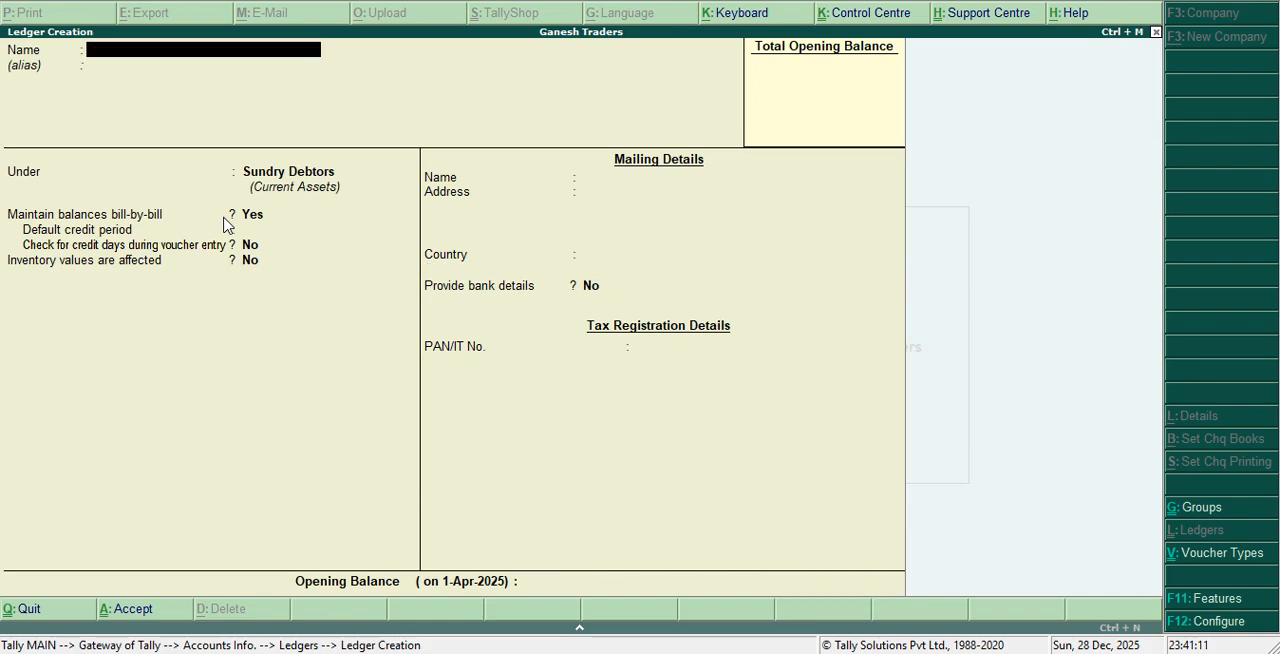
pyautogui.write('Creditors')
pyautogui.press('Return')
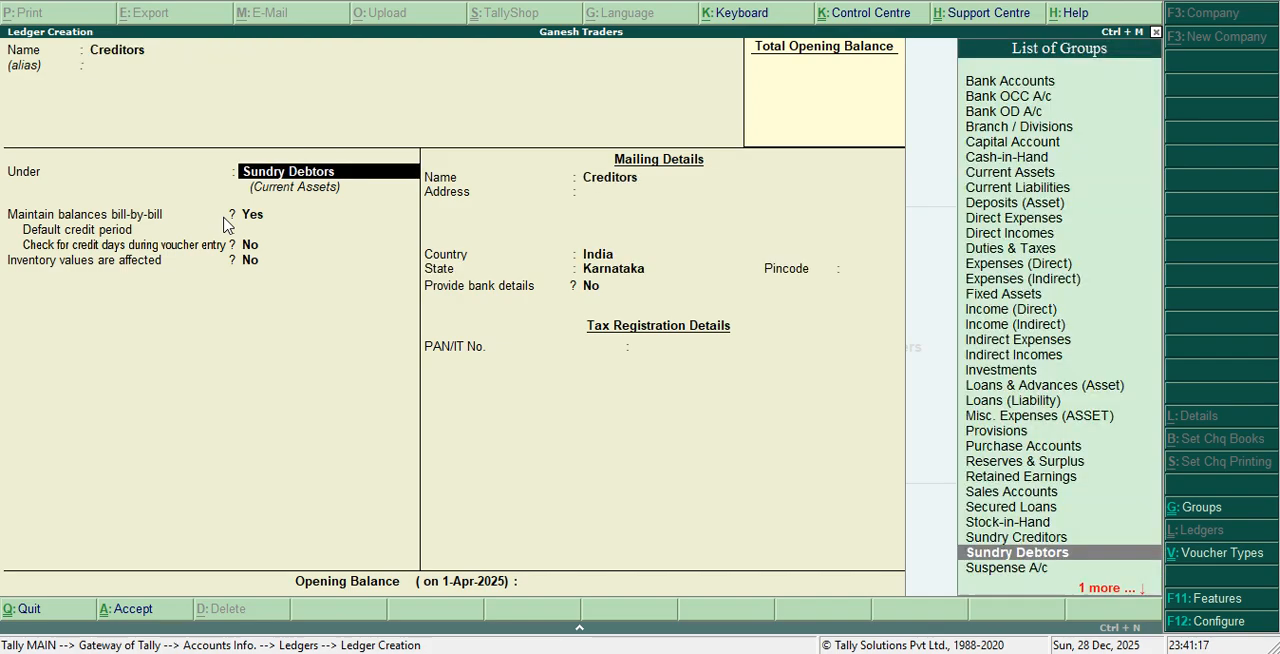
pyautogui.write('S')
pyautogui.press('Down')
pyautogui.press('Down')
pyautogui.press('Down')
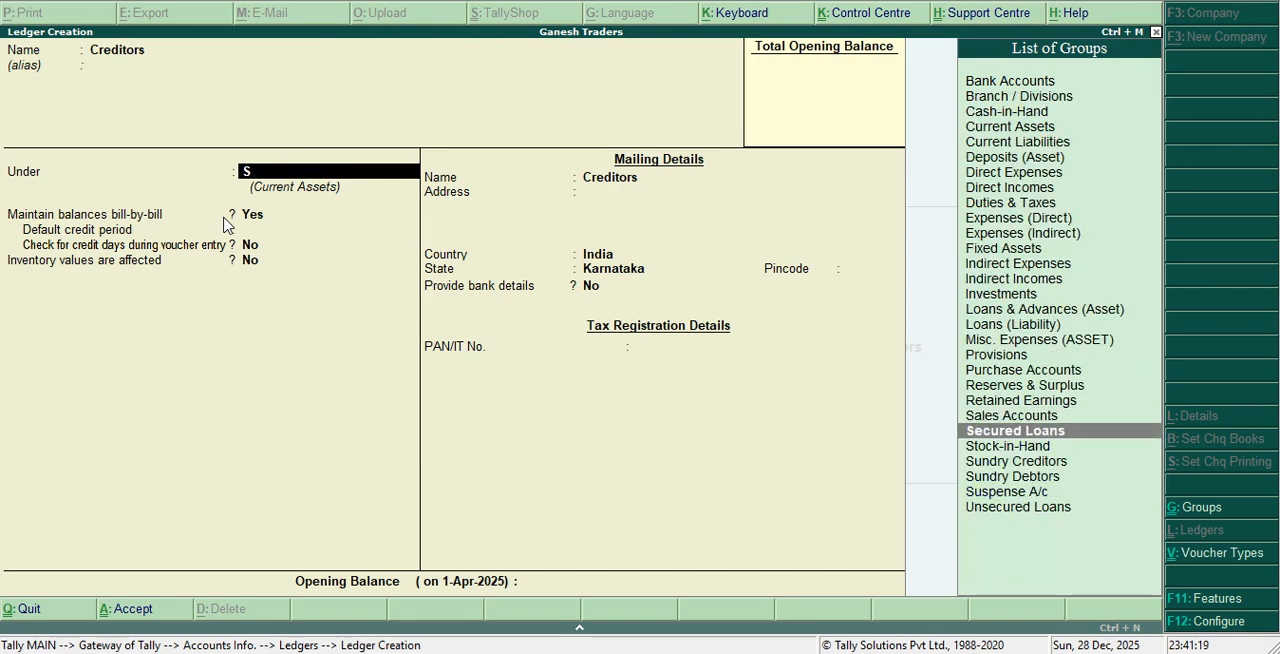
pyautogui.press('Return')
# Keep bill-by-bill balances as Yes and the other defaults for the Creditors ledger, and save it
pyautogui.press('Return')
pyautogui.press('Return')
pyautogui.press('Return')
pyautogui.press('Return')
pyautogui.press('Return')
pyautogui.press('Return')
pyautogui.press('Return')
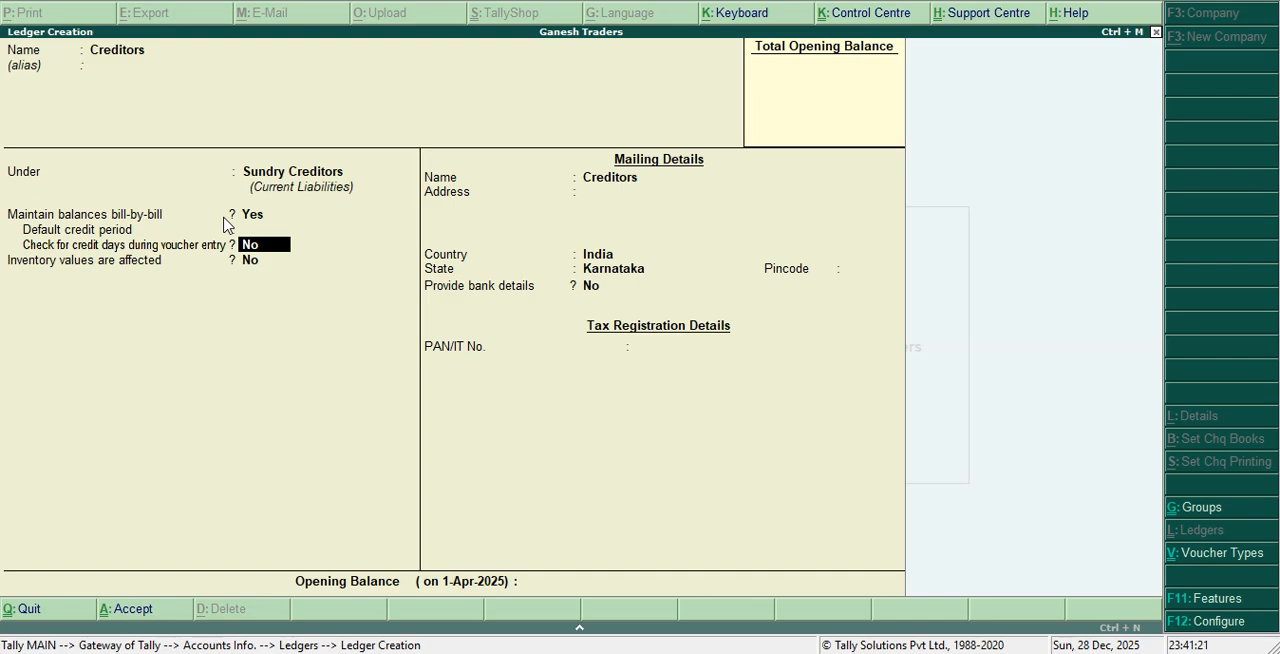
pyautogui.press('Return')
pyautogui.press('Return')
pyautogui.press('Return')
pyautogui.press('Return')
pyautogui.press('Return')
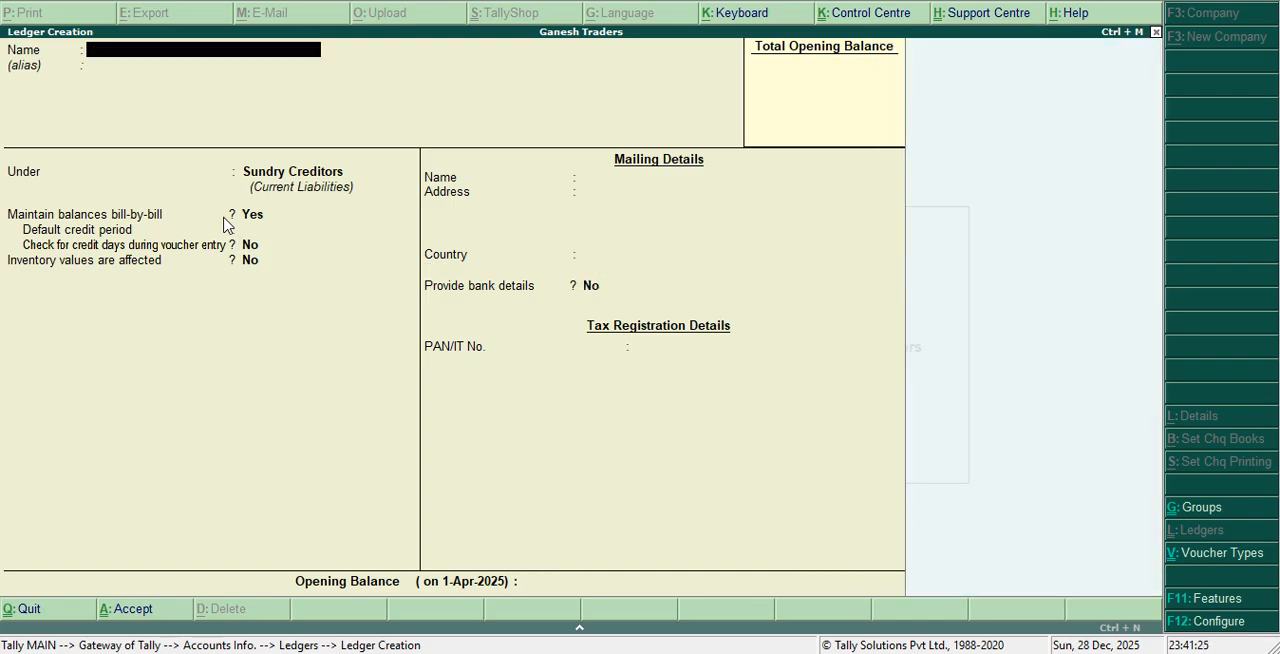
# Name the new ledger Sales Return and place it under the Sales Accounts group
pyautogui.write('Sales Retru')
pyautogui.write('n')
pyautogui.press('BackSpace')
pyautogui.press('BackSpace')
pyautogui.write('urn')
pyautogui.press('Return')
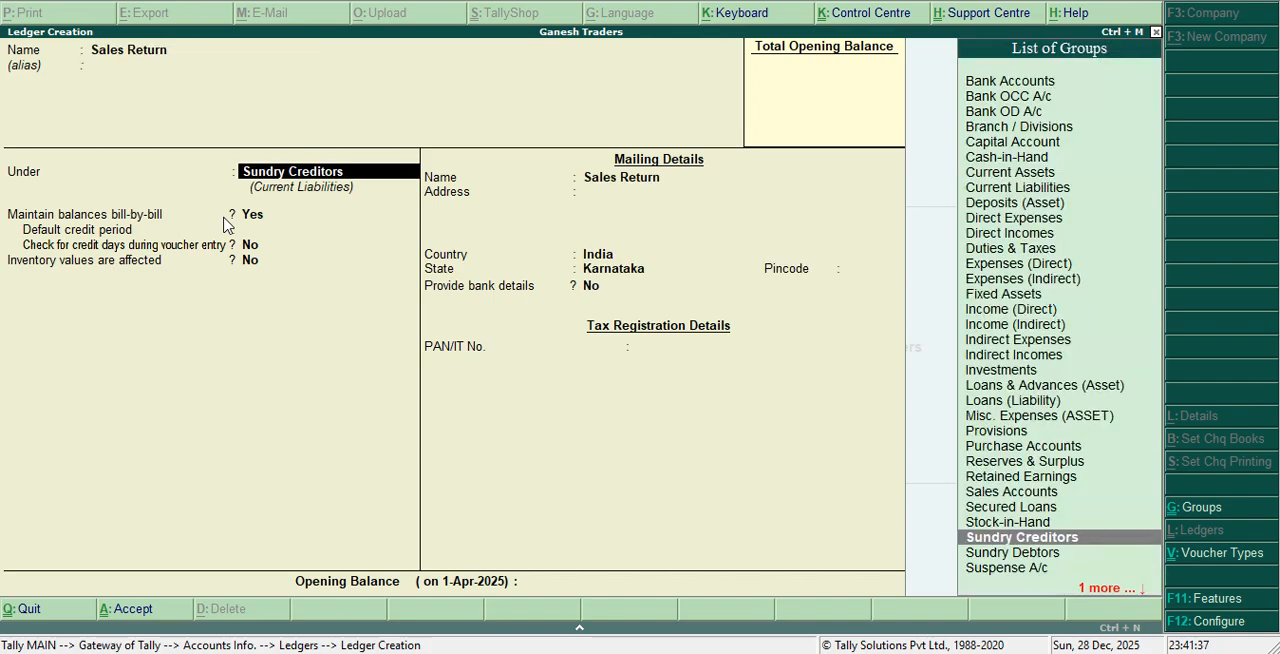
pyautogui.write('S')
pyautogui.press('Down')
pyautogui.press('Up')
pyautogui.press('Return')
pyautogui.press('Return')
pyautogui.press('Return')
pyautogui.press('Return')
pyautogui.press('Return')
pyautogui.press('Return')
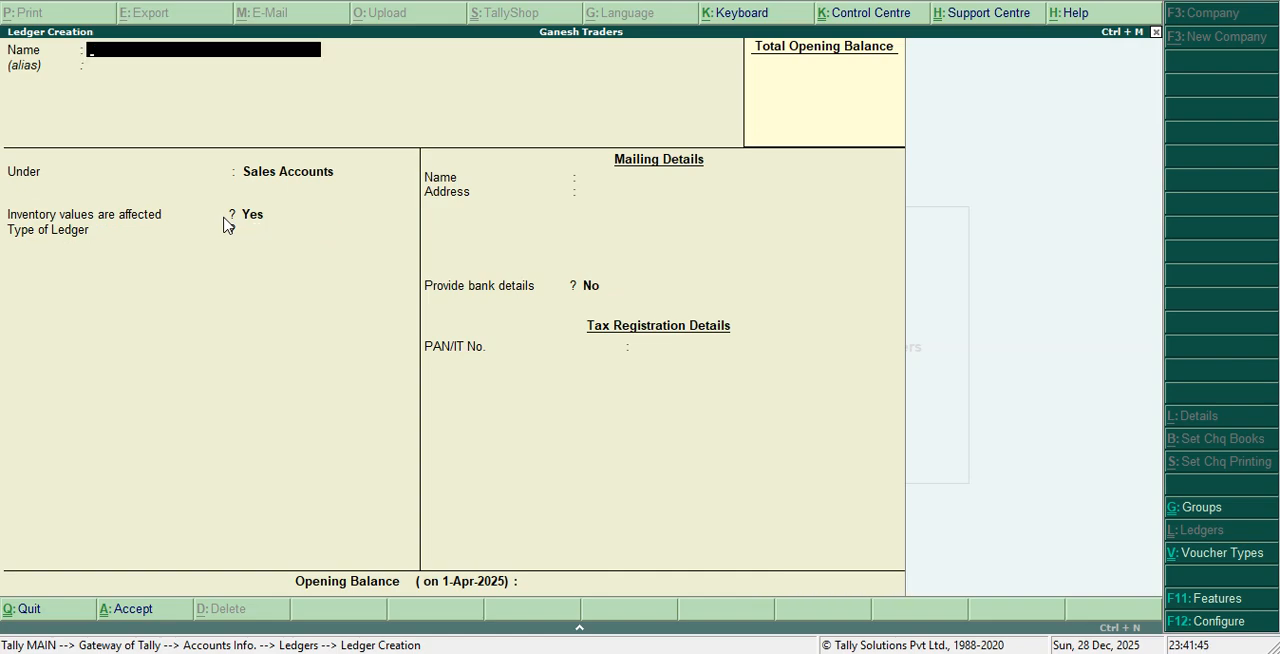
# Save the Sales Return ledger with inventory values kept as Yes, and leave ledger creation
pyautogui.press('Escape')
pyautogui.press('y')
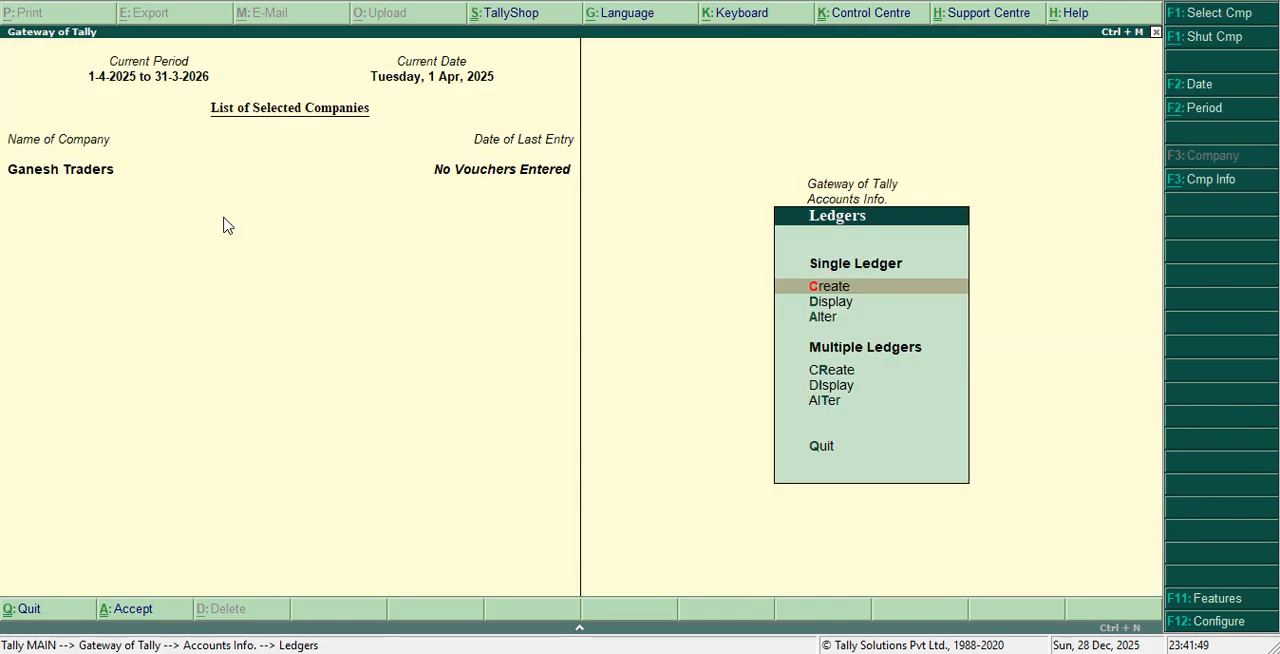
# Display the list of ledgers, view the Air Conditioner ledger's details, and close the display
pyautogui.press('Down')
pyautogui.press('Return')
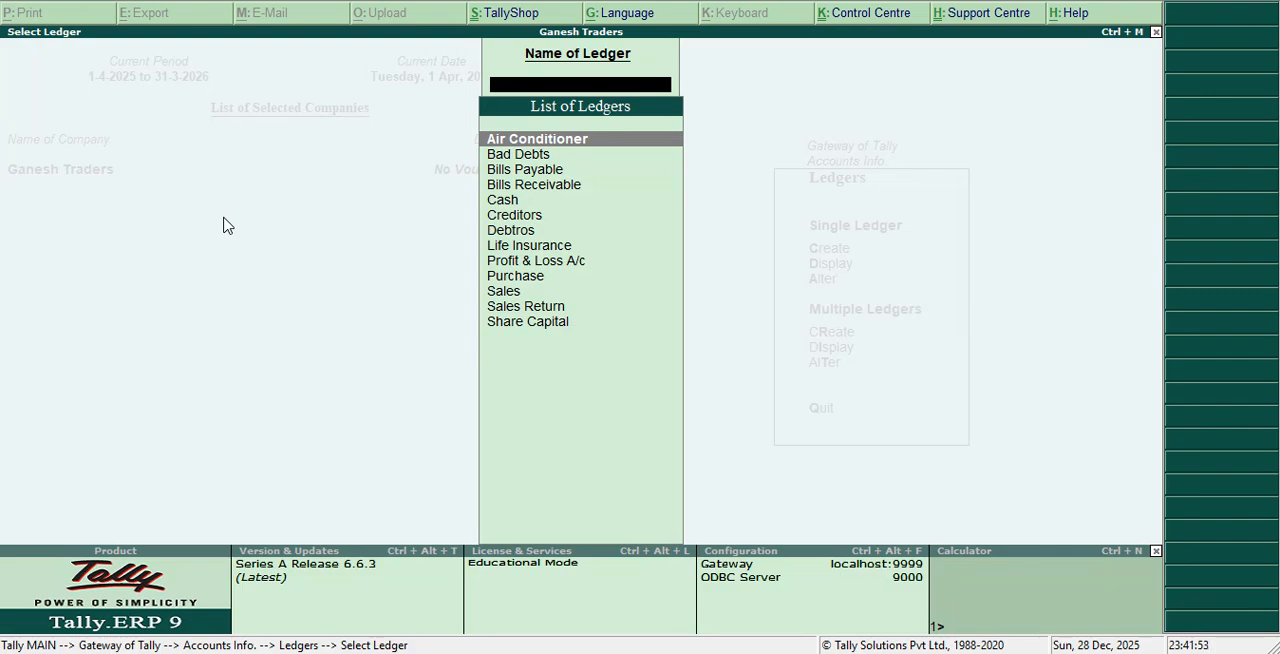
pyautogui.press('Return')
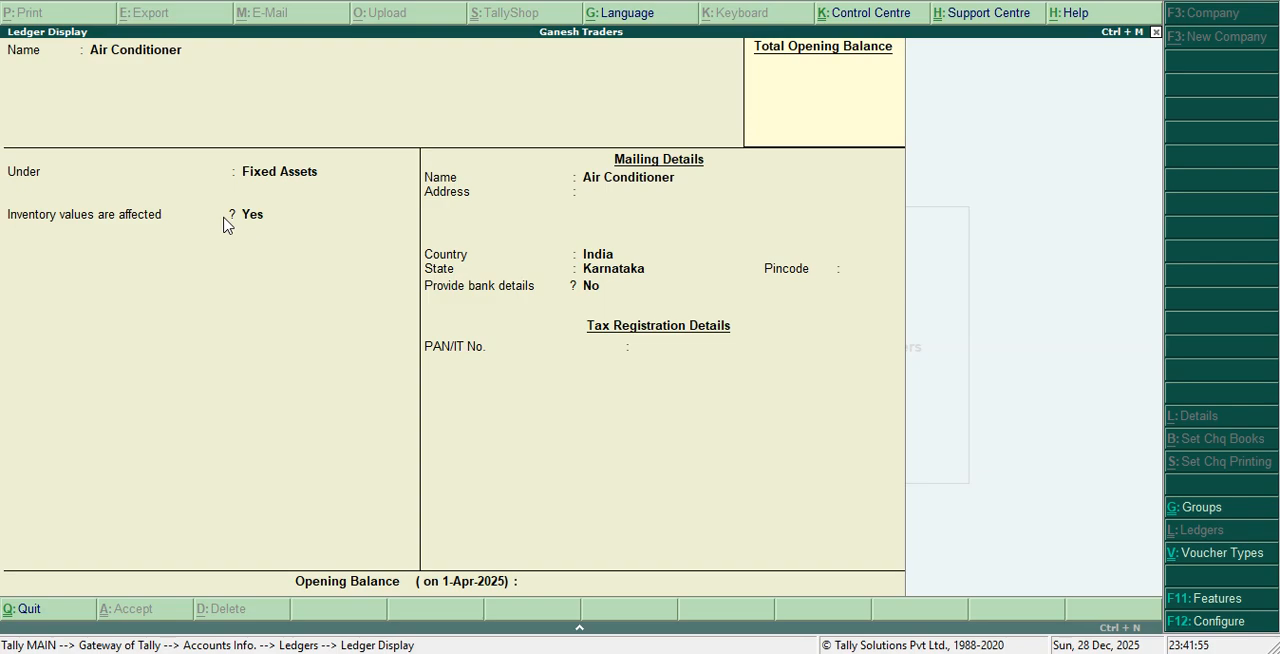
pyautogui.press('Escape')
pyautogui.press('Escape')
pyautogui.press('Escape')
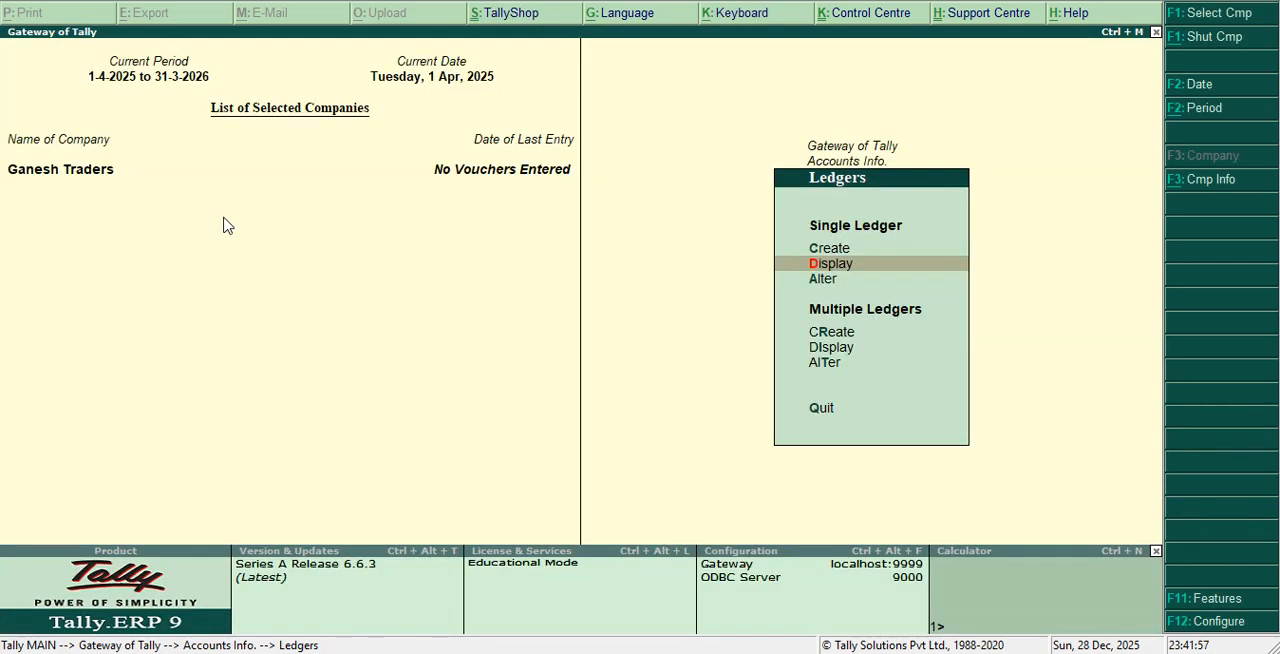
# Open the Air Conditioner ledger for alteration, review its group, inventory and mailing fields, and return to Accounts Info without saving
pyautogui.press('Down')
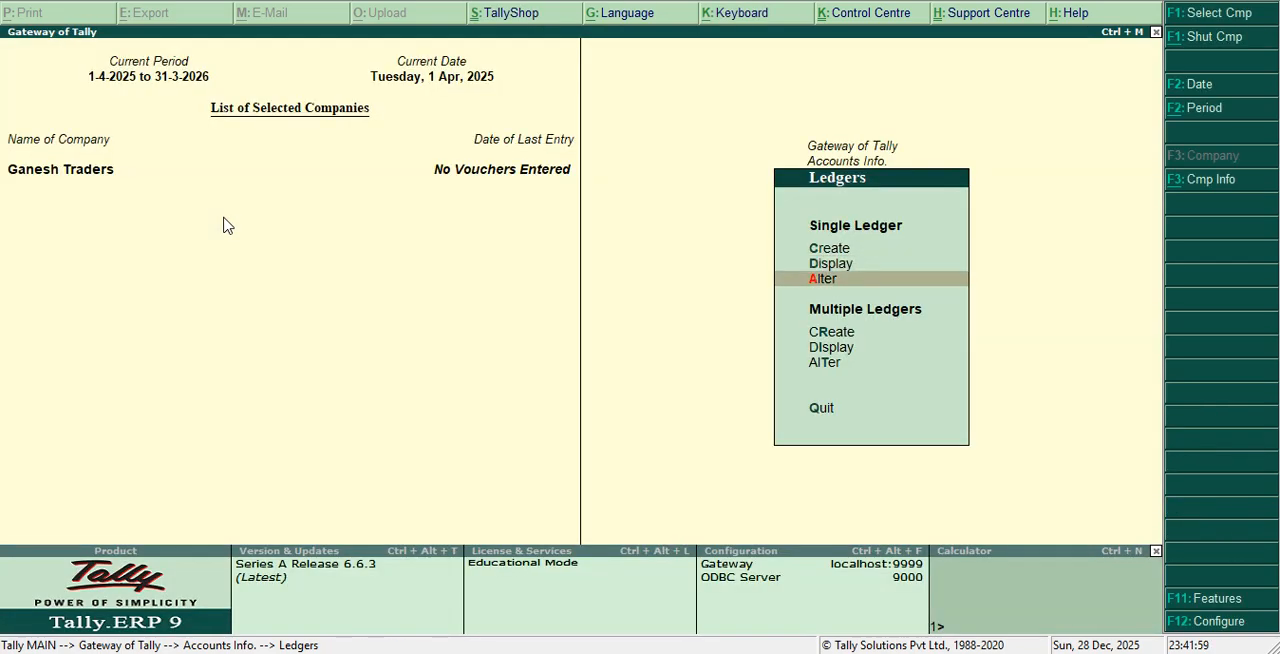
pyautogui.press('Return')
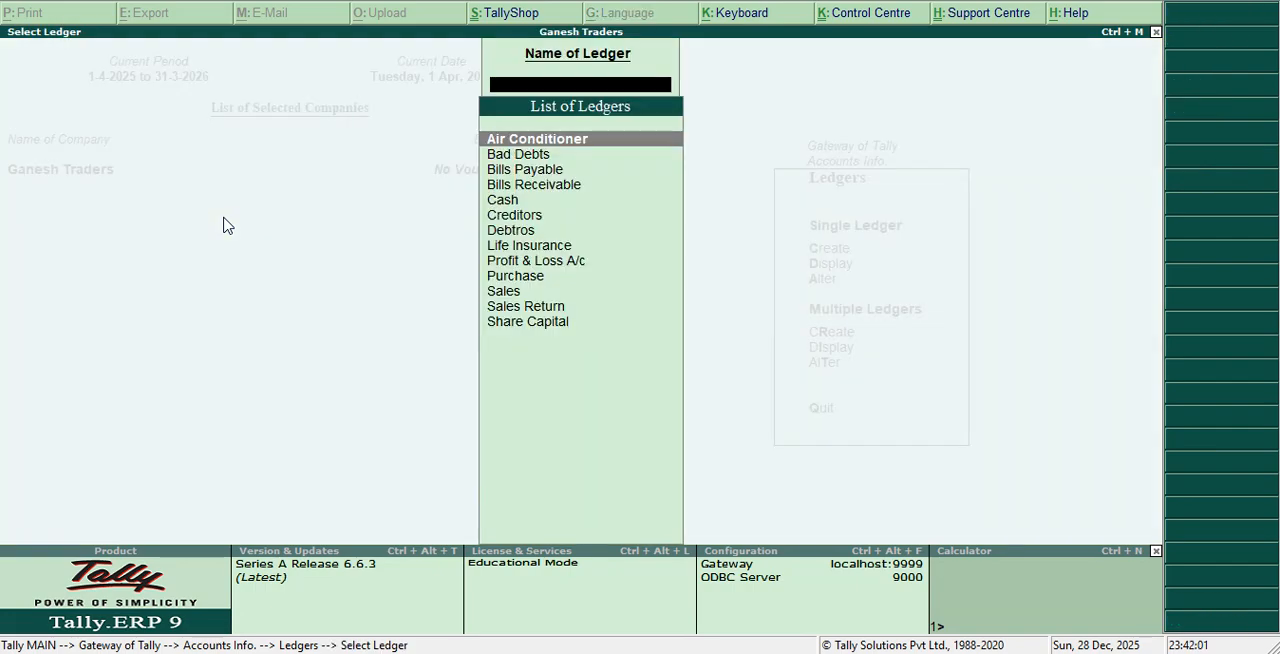
pyautogui.press('Return')
pyautogui.press('Return')
pyautogui.press('Return')
pyautogui.press('Return')
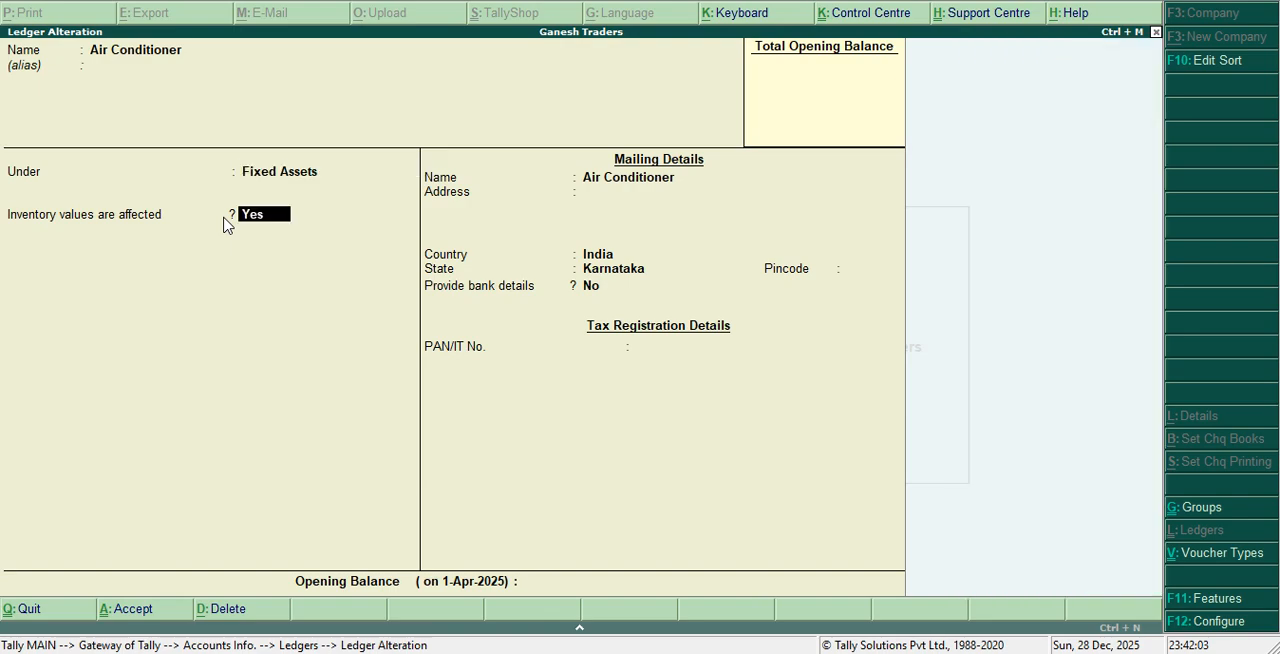
pyautogui.press('Return')
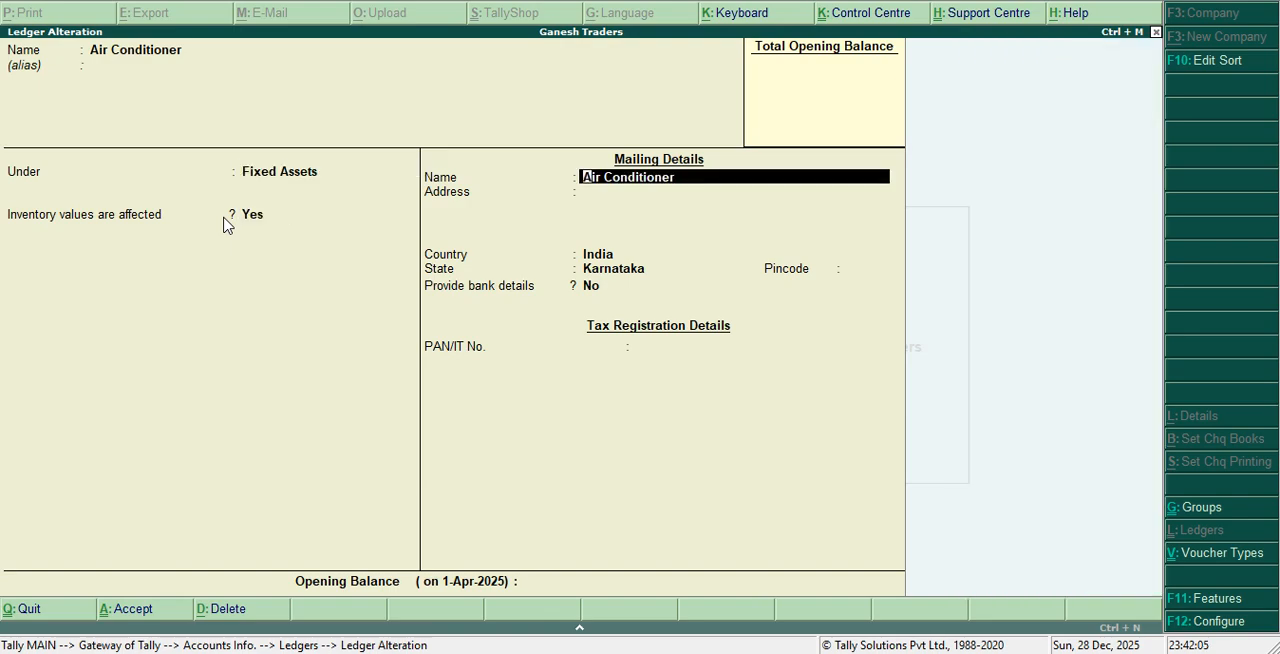
pyautogui.press('Return')
pyautogui.press('Return')
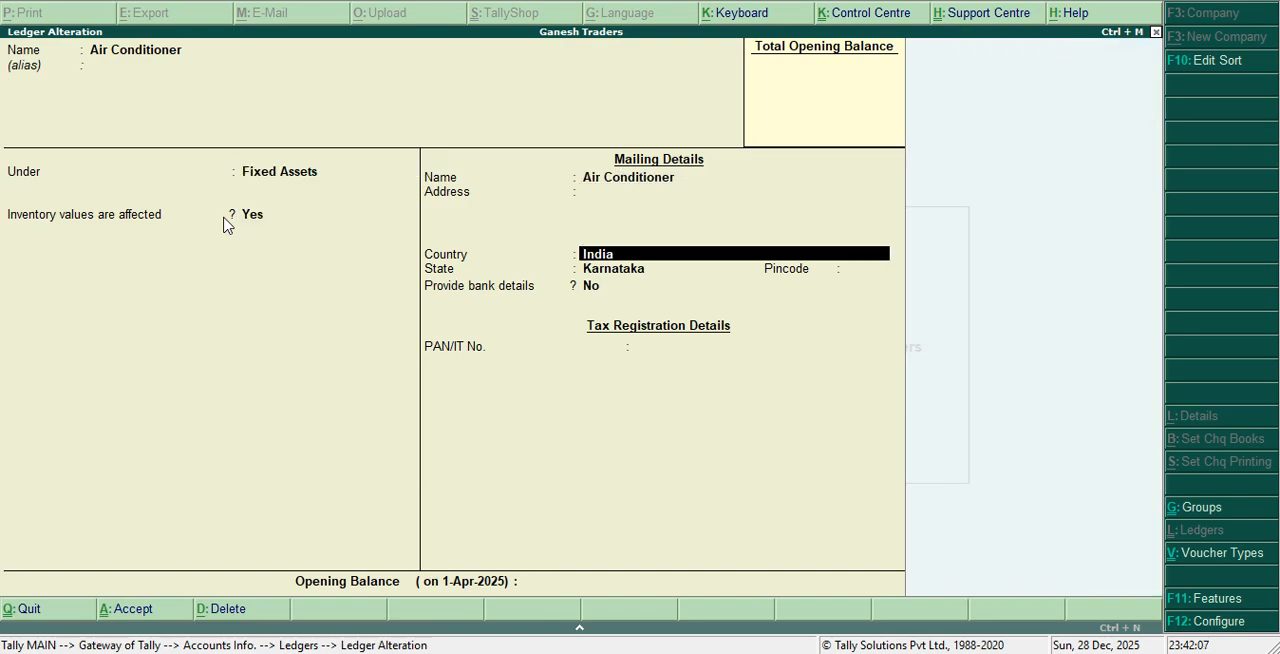
pyautogui.press('y')
pyautogui.press('Escape')
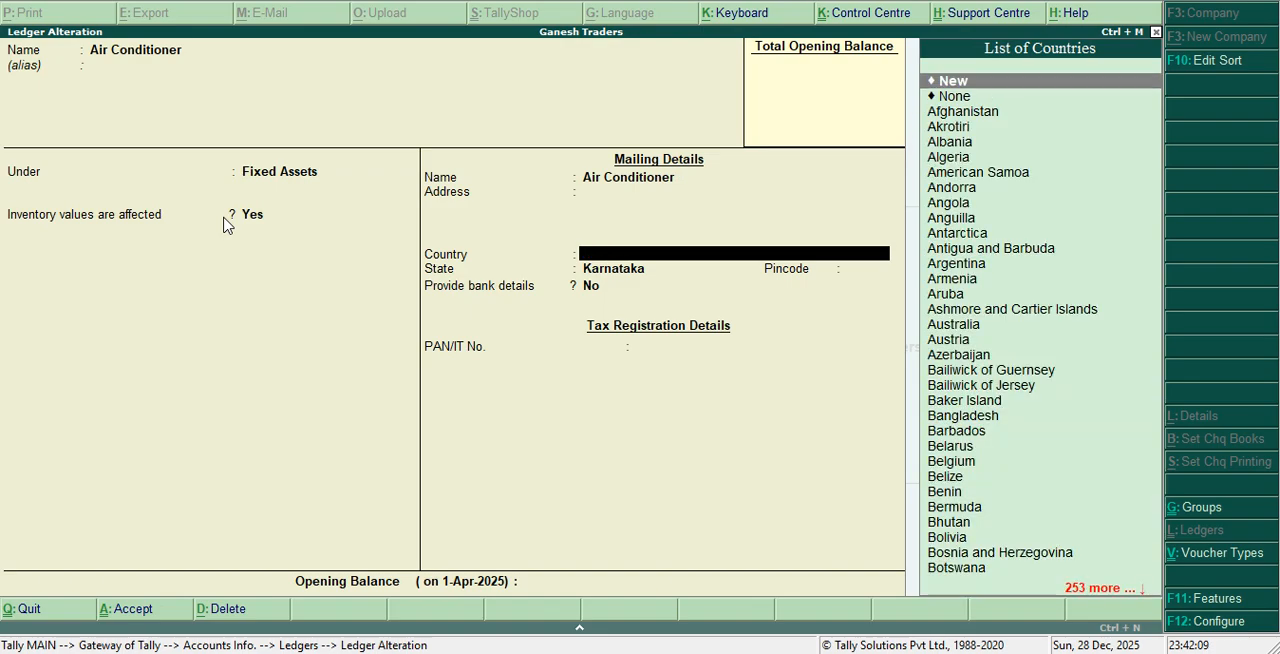
pyautogui.press('Escape')
pyautogui.press('Return')
pyautogui.press('Escape')
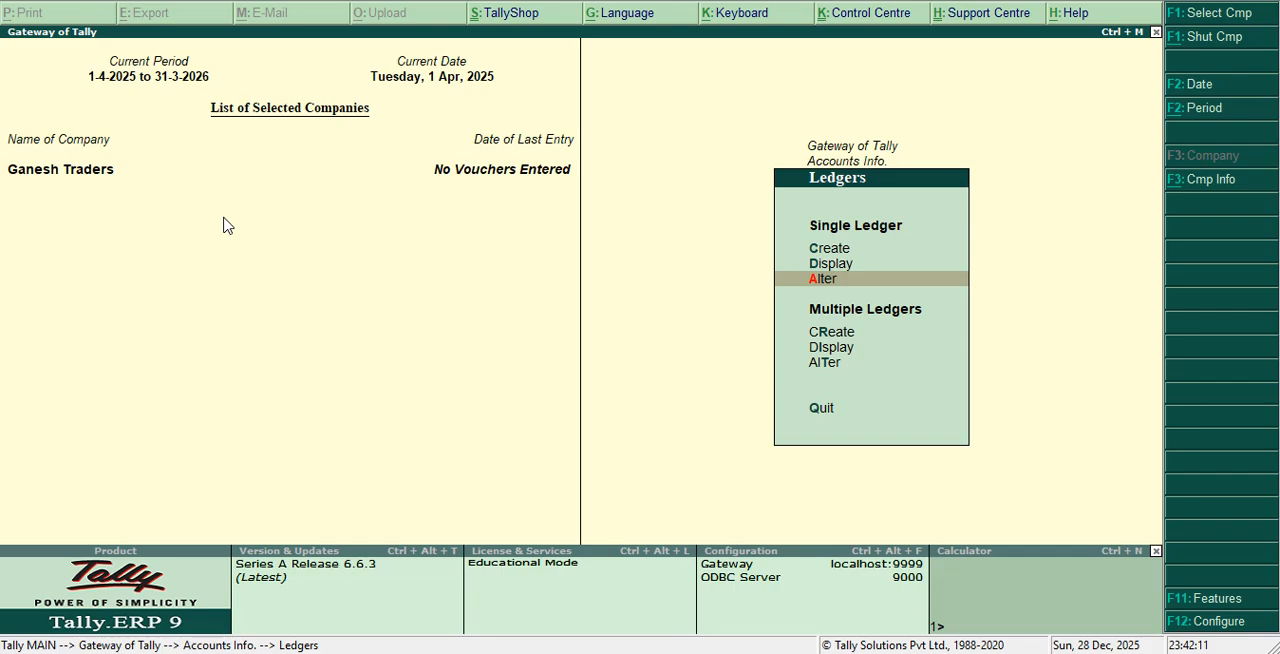
pyautogui.press('Escape')
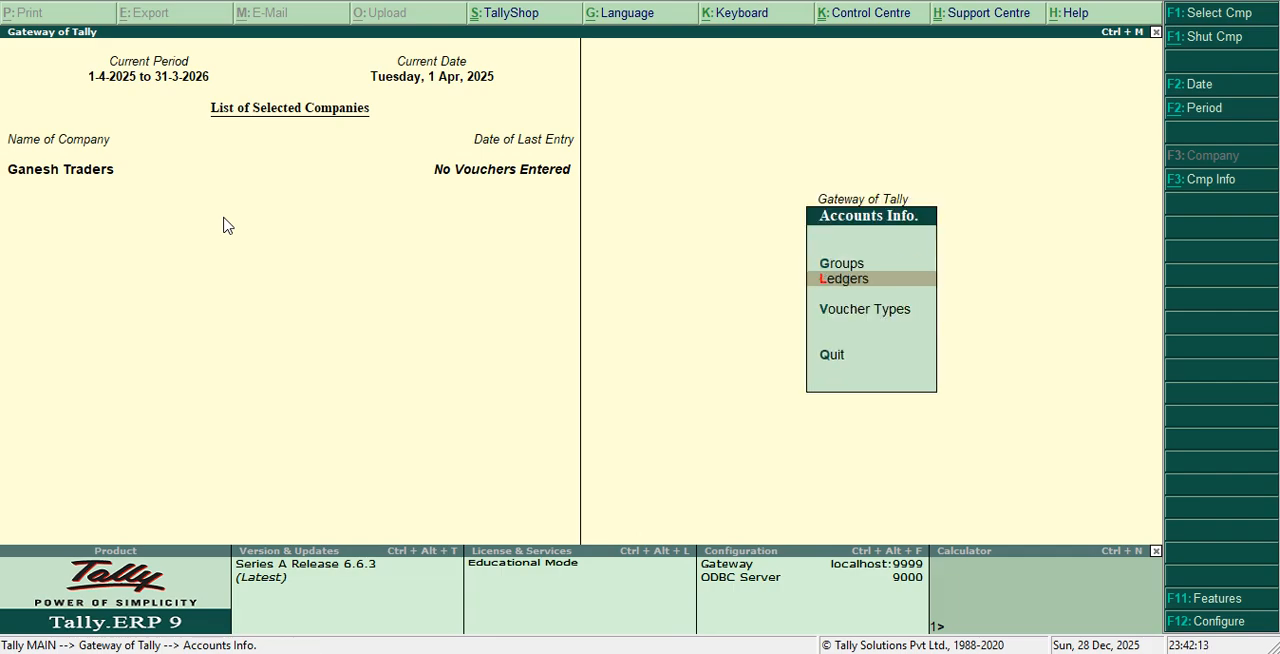